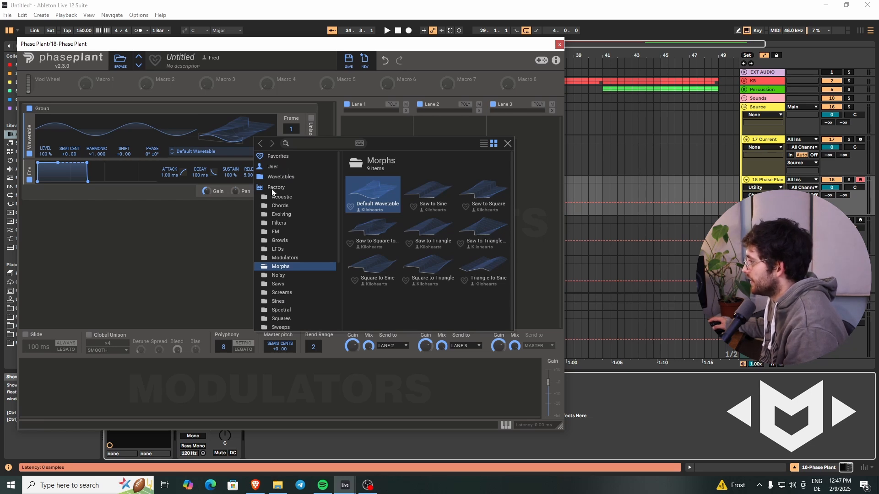
- Load the Dispersed Saw wavetable from the factory Saws and set the oscillator's frame to 85
click(279, 284)
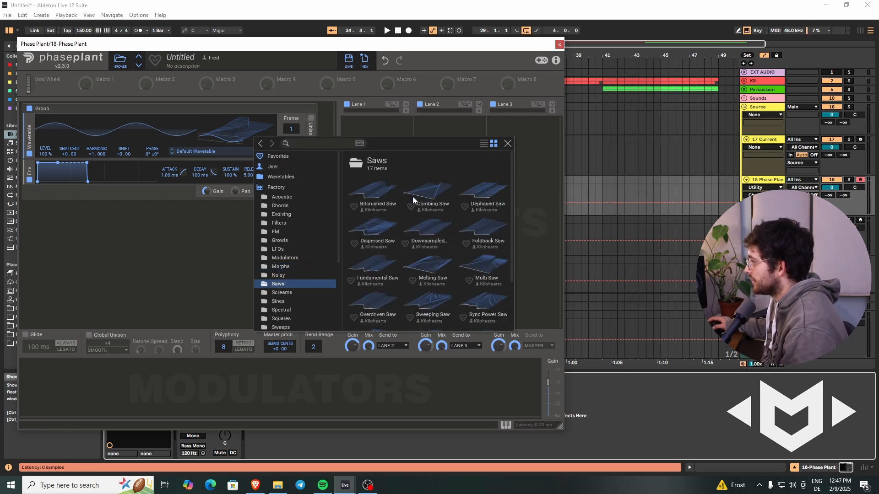
click(377, 222)
click(507, 144)
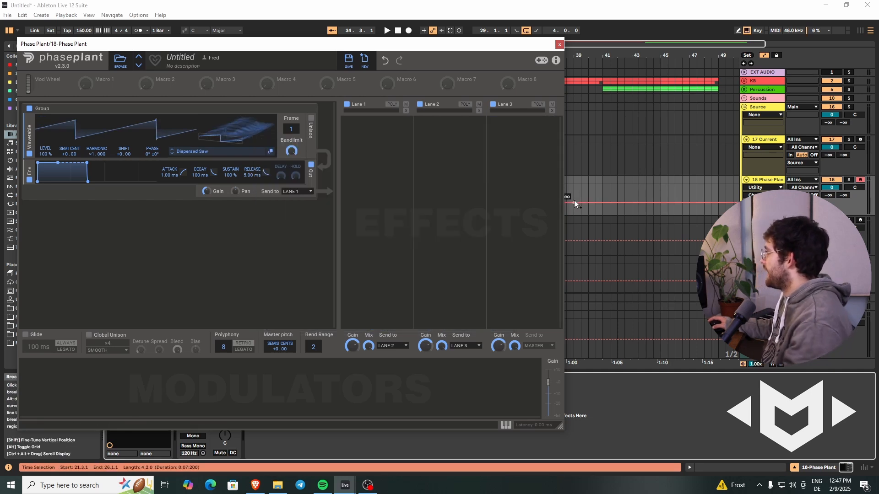
drag(224, 139, 239, 131)
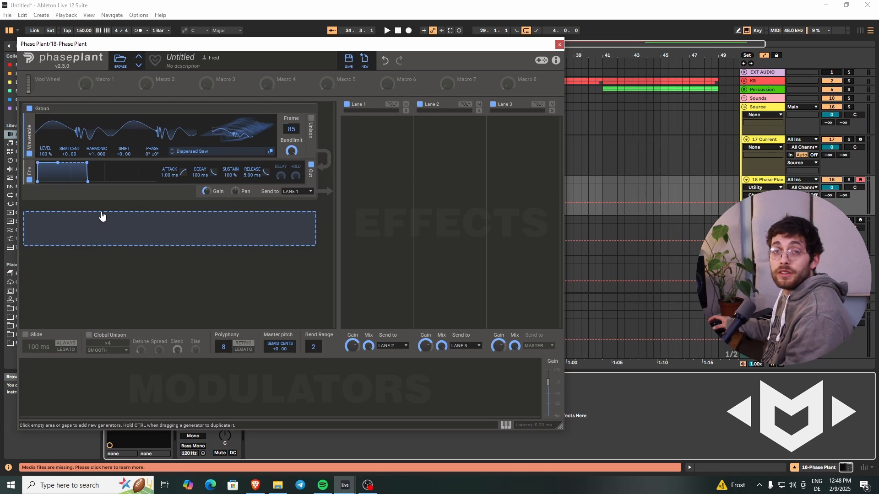
- Assign Macro 1 to modulate the wavetable oscillator's frame position
key(alt+Tab)
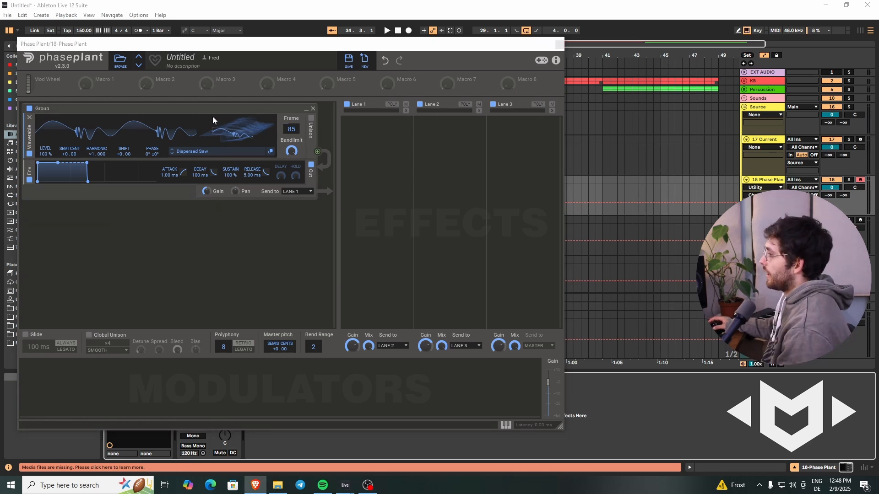
click(246, 134)
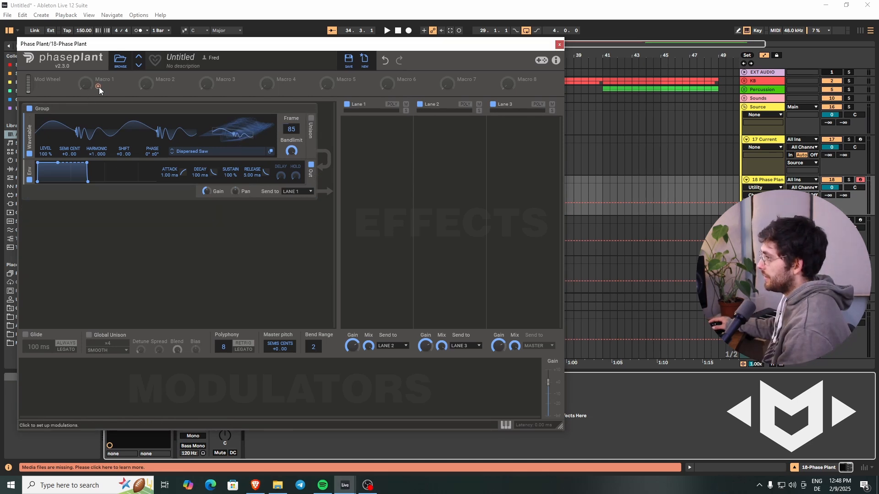
drag(98, 87, 292, 138)
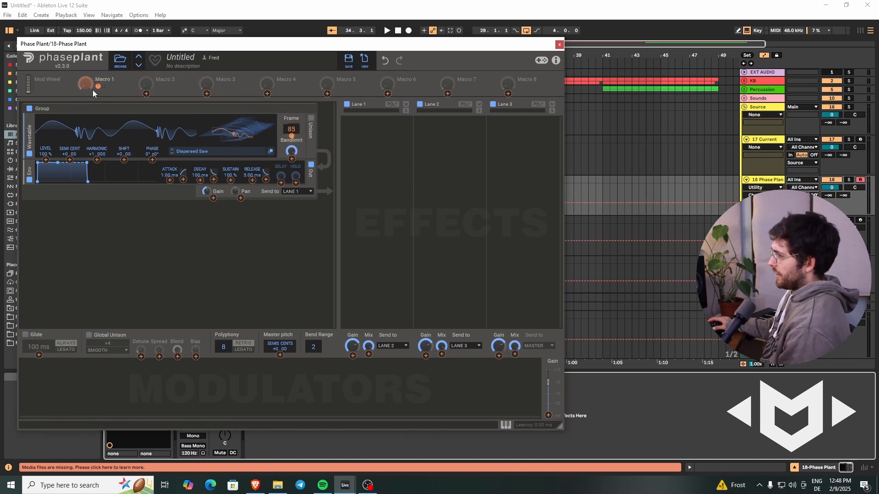
click(124, 84)
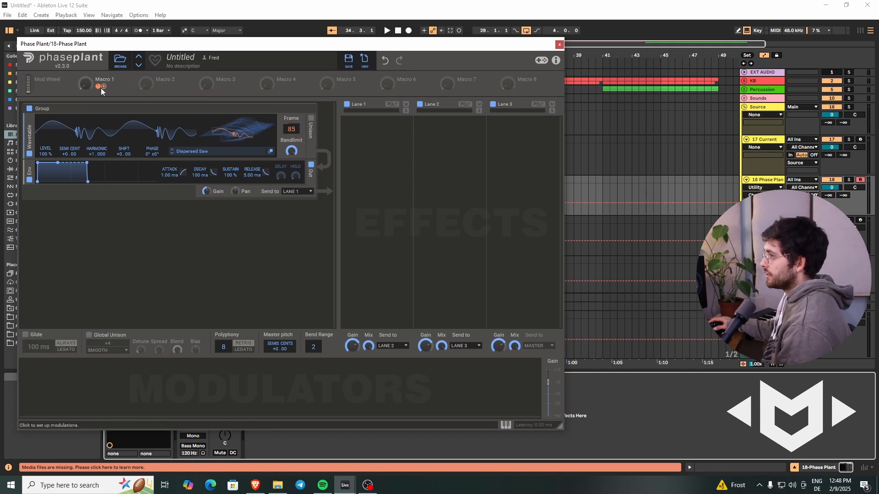
drag(98, 89, 99, 87)
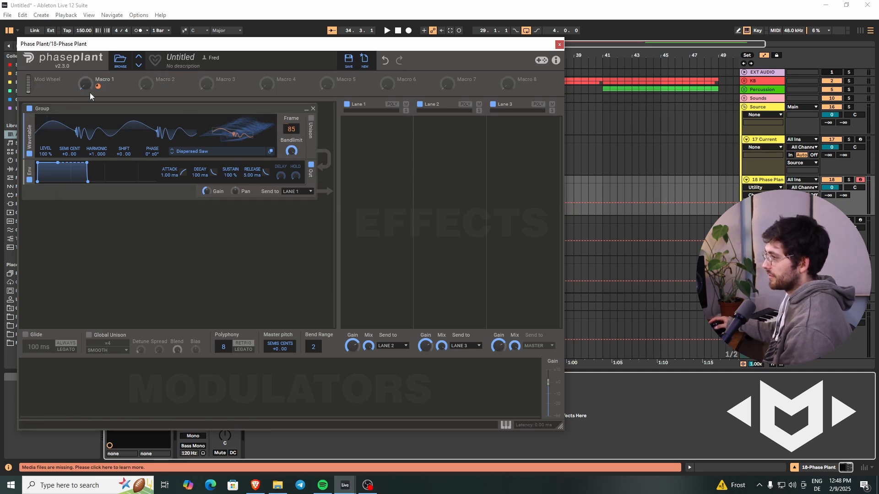
- Assign Macro 2 to modulate the oscillator's Harmonic with a modulation amount of -1
click(166, 90)
drag(166, 90, 97, 161)
right_click(98, 163)
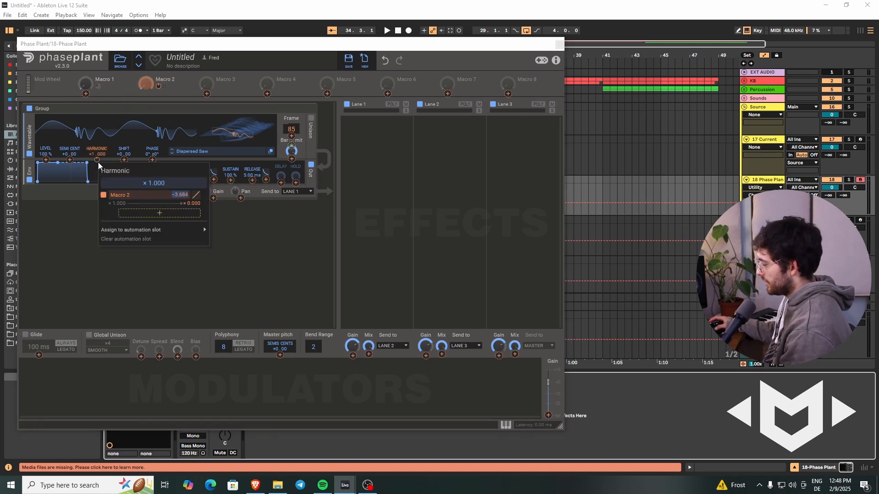
text(-1)
key(Return)
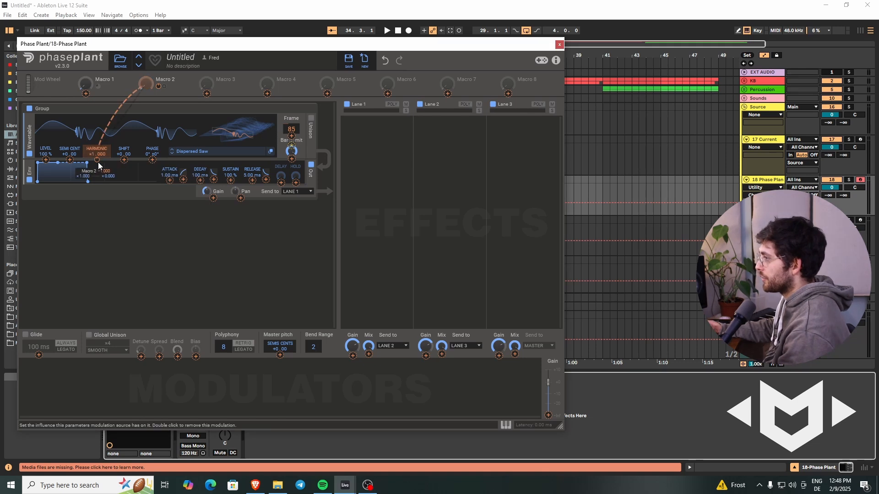
- Turn up Macro 1 and Macro 2 to audition the frame and harmonic modulation
click(143, 82)
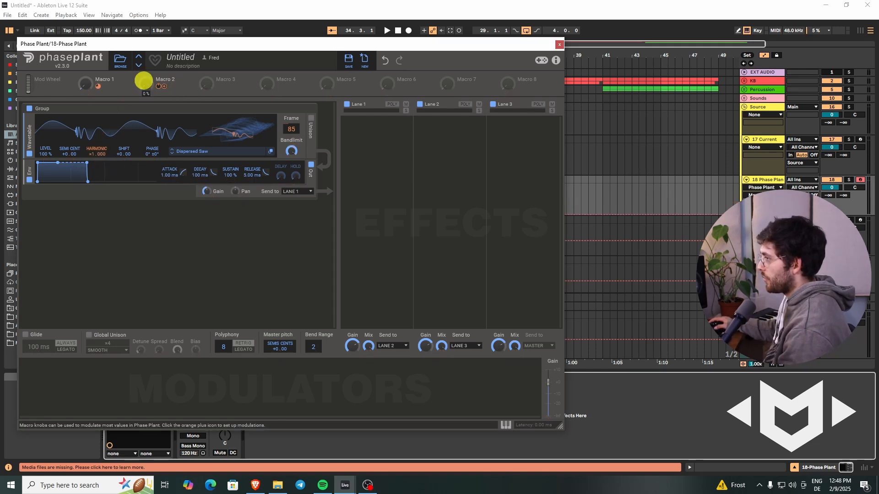
drag(143, 81, 143, 81)
drag(87, 79, 87, 60)
drag(147, 83, 149, 88)
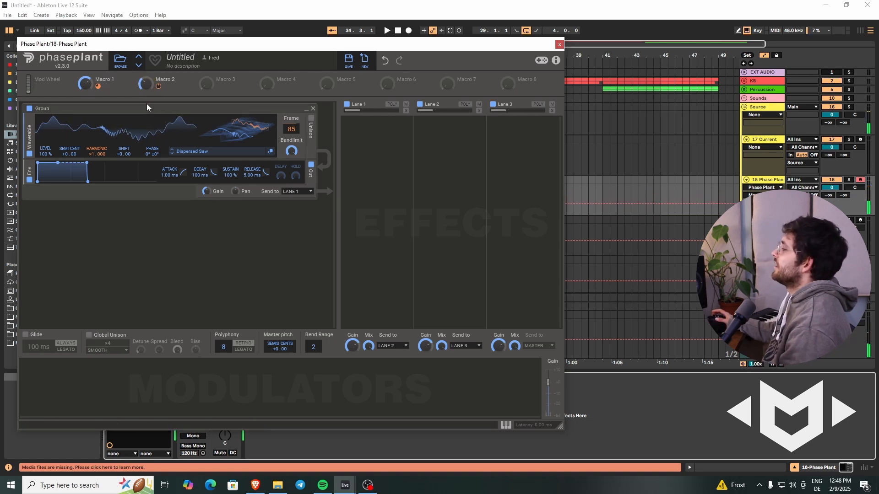
- Add a Slice EQ to Lane 1 and draw a peak at about 3.55 kHz with about +5.25 dB gain
drag(265, 44, 256, 0)
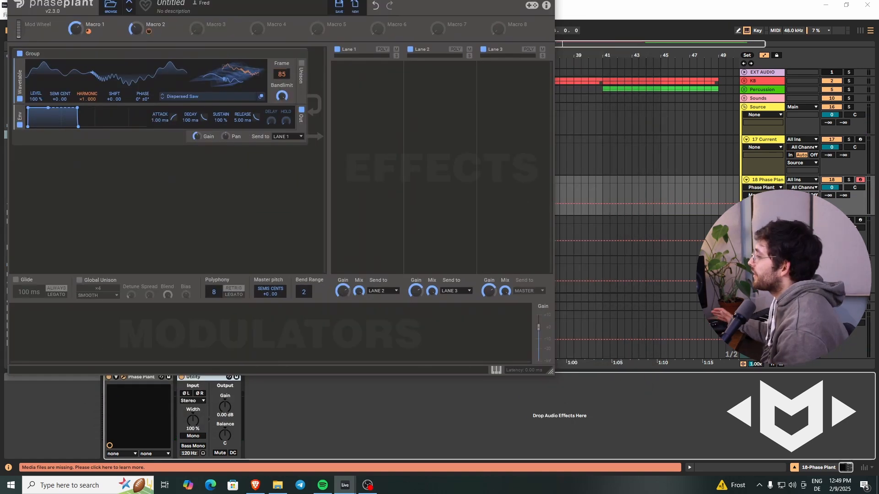
click(369, 83)
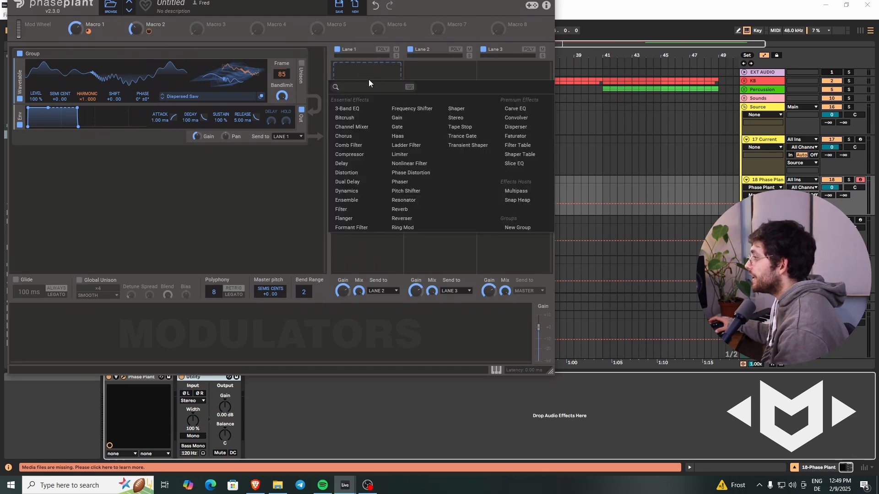
click(520, 163)
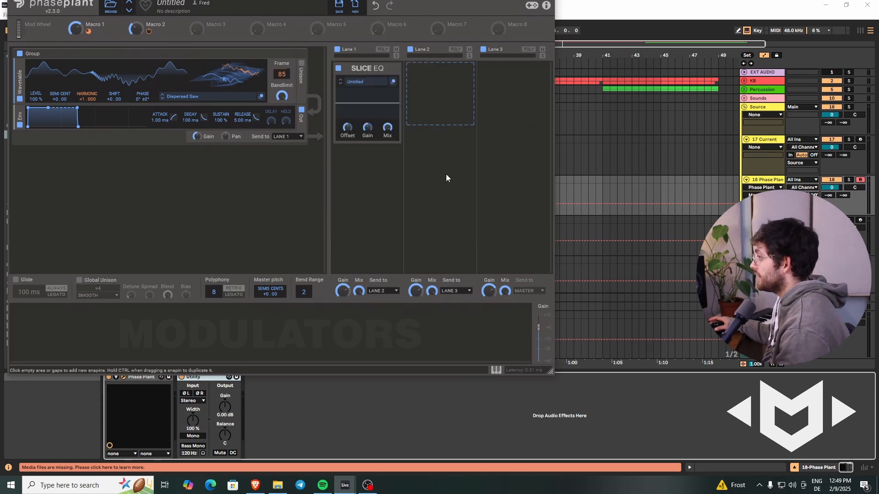
click(393, 82)
drag(359, 202, 371, 134)
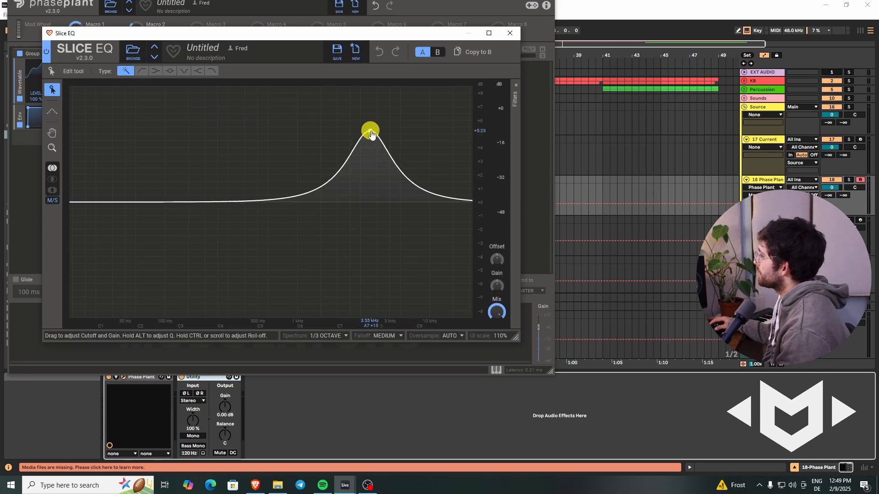
click(520, 31)
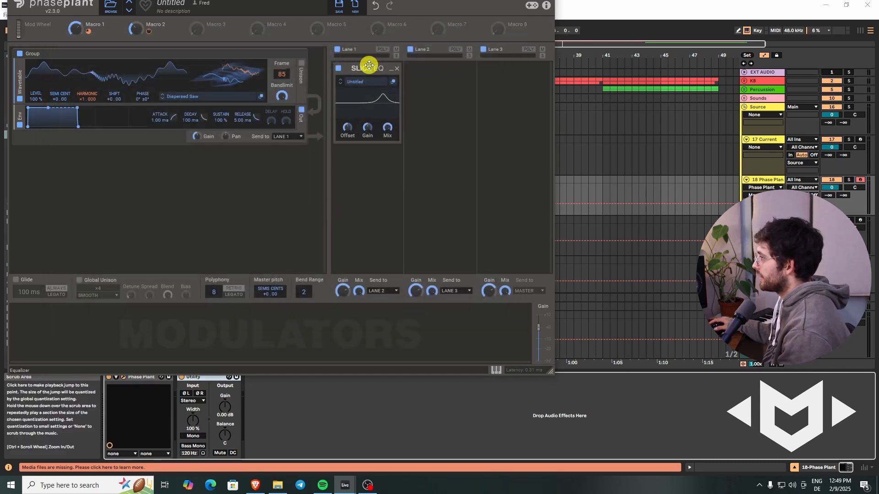
- Duplicate the Slice EQ below the original in Lane 1 and lower the copy's Offset
drag(370, 65, 375, 173)
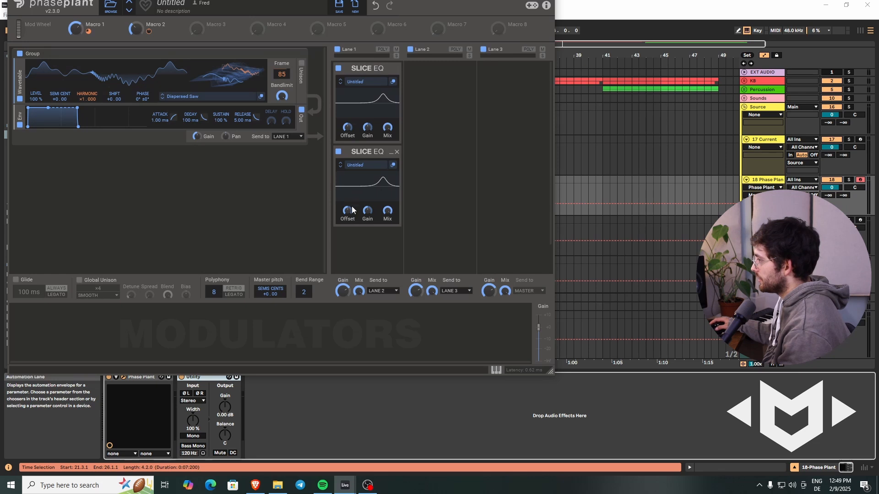
drag(347, 210, 362, 210)
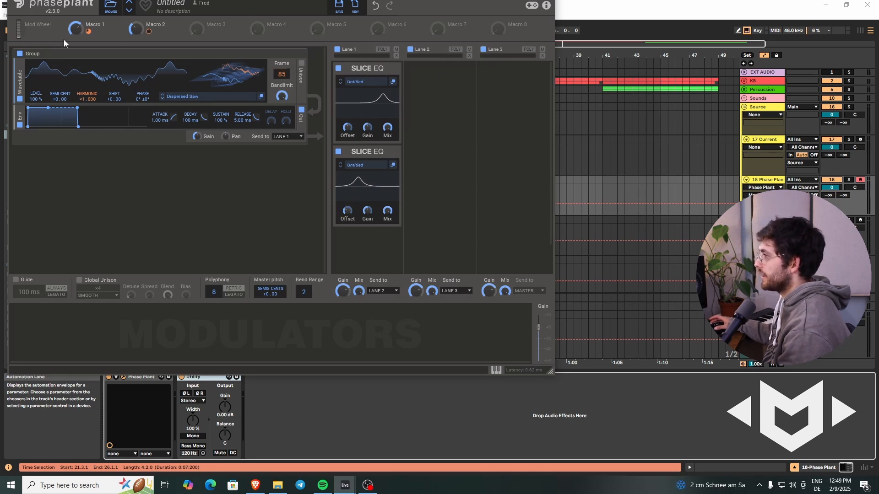
- Assign Macro 1 to both Slice EQ Offsets, sweeping the first peak down and the second peak up, checking with Macro 1 at full
drag(95, 31, 249, 59)
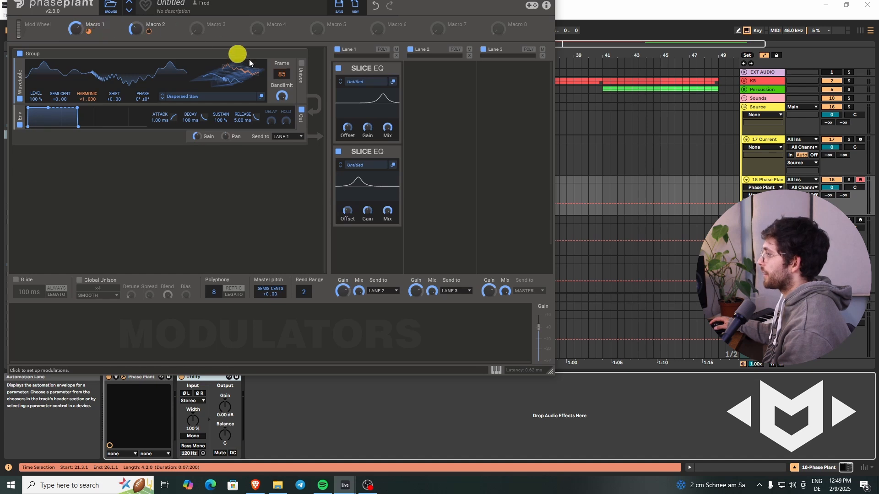
drag(344, 118, 348, 132)
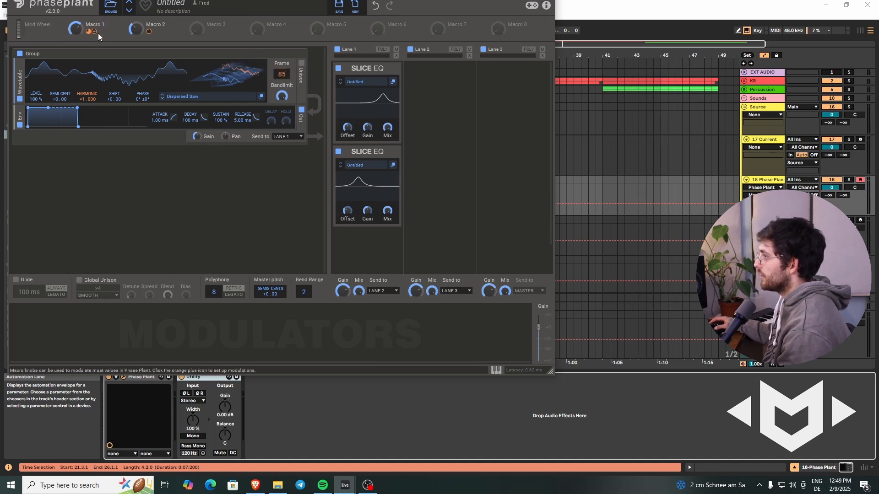
click(95, 32)
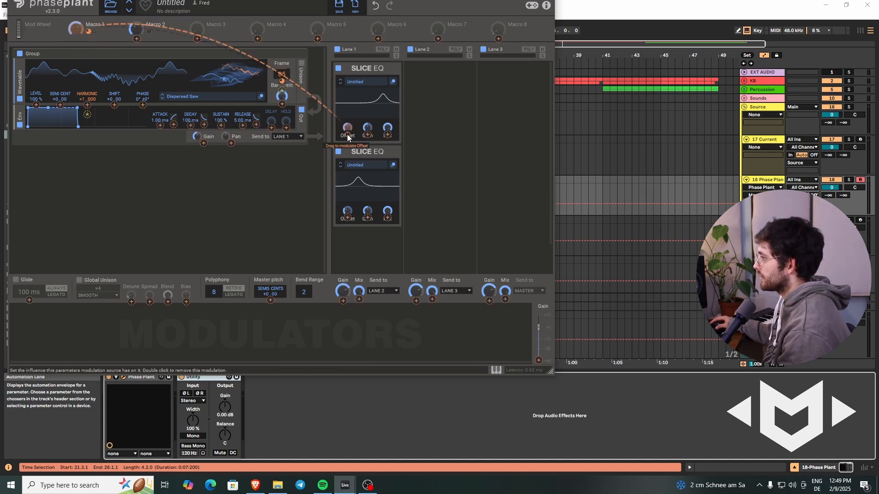
drag(347, 134, 347, 135)
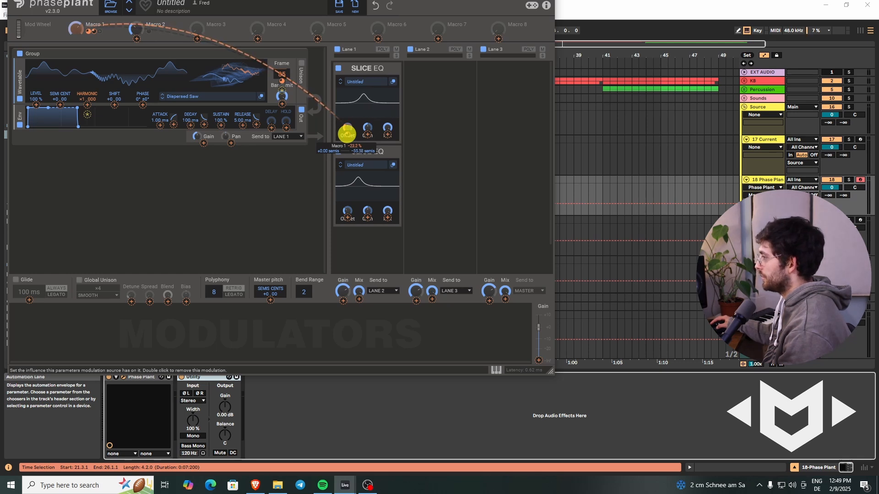
click(55, 38)
drag(76, 31, 76, 26)
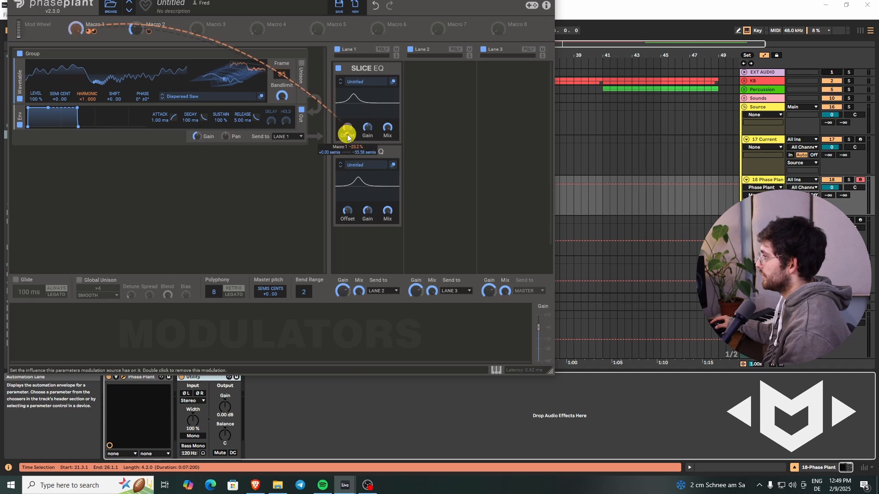
drag(347, 136, 346, 131)
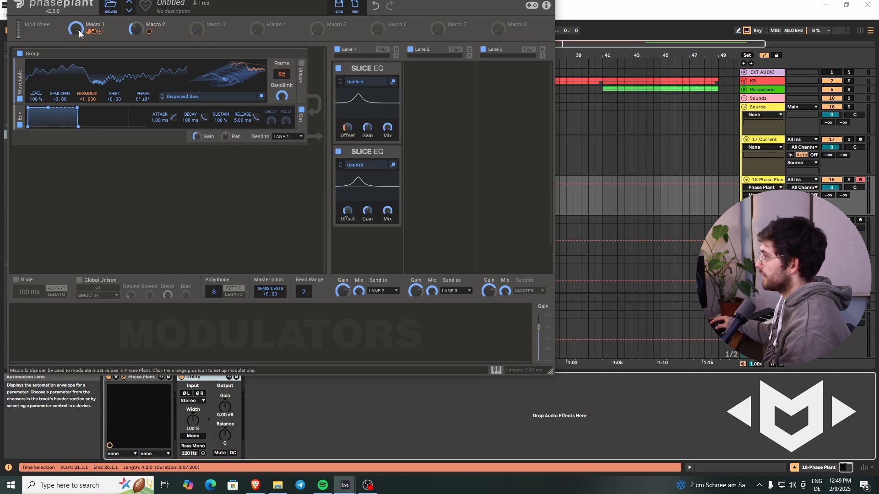
drag(100, 31, 349, 219)
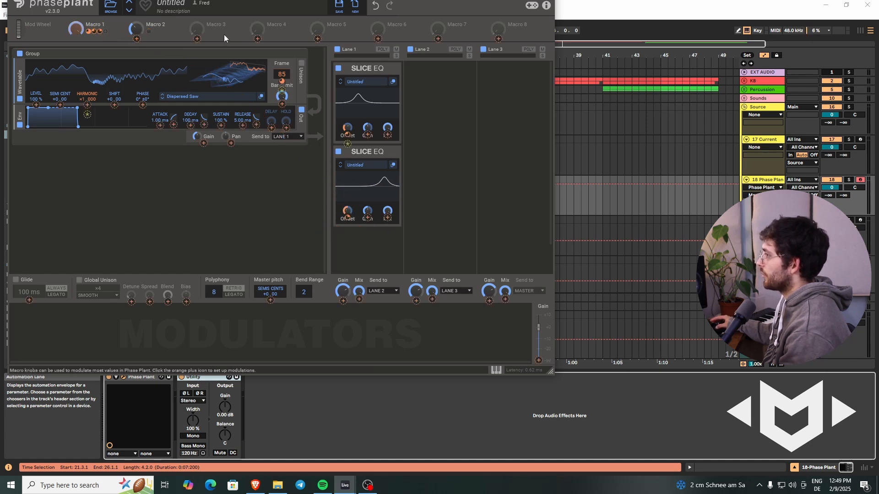
drag(76, 27, 76, 27)
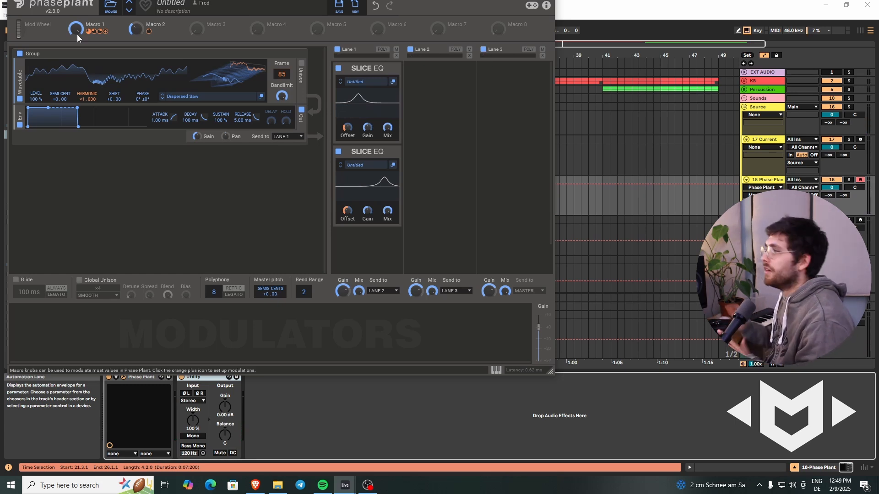
- Collapse the Slice EQs, add a Multipass with the N.O.T.T. preset after them, and audition the sound with Macro 1
click(391, 71)
click(369, 94)
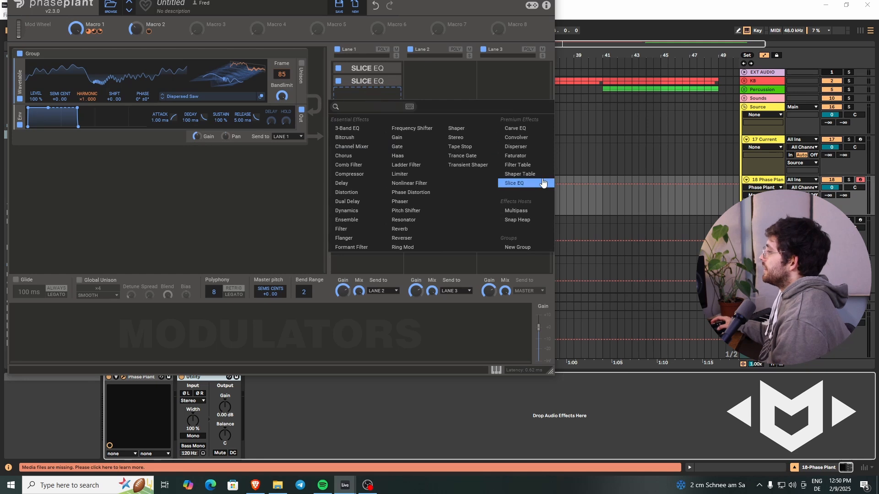
click(530, 211)
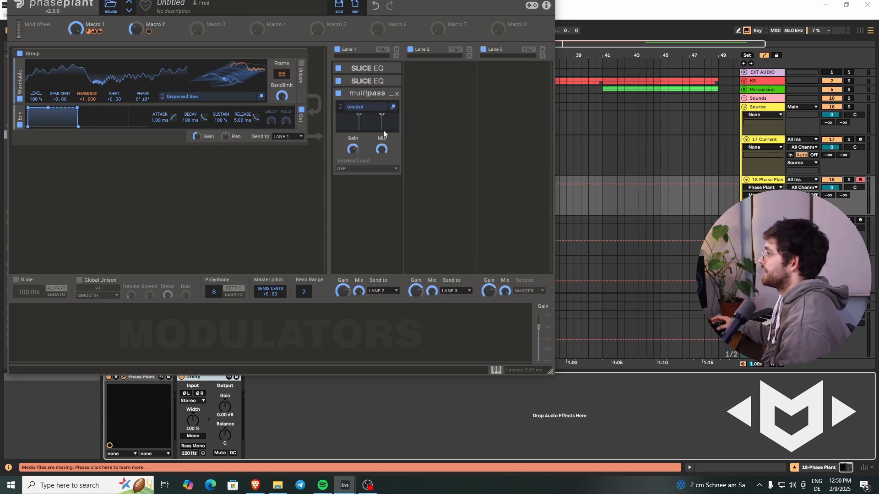
click(378, 113)
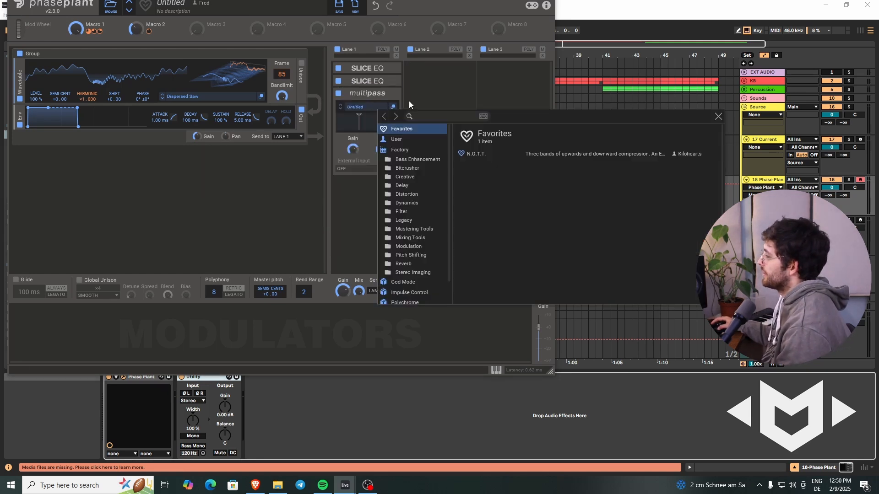
double_click(476, 153)
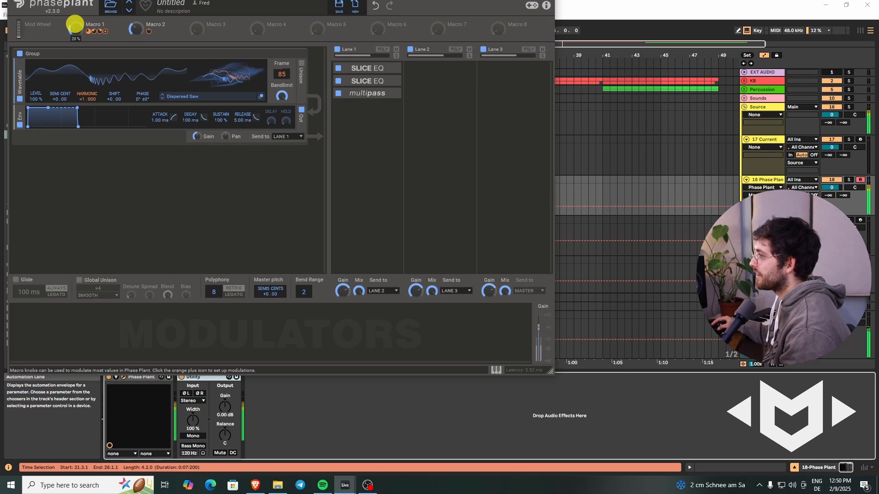
drag(75, 23, 76, 24)
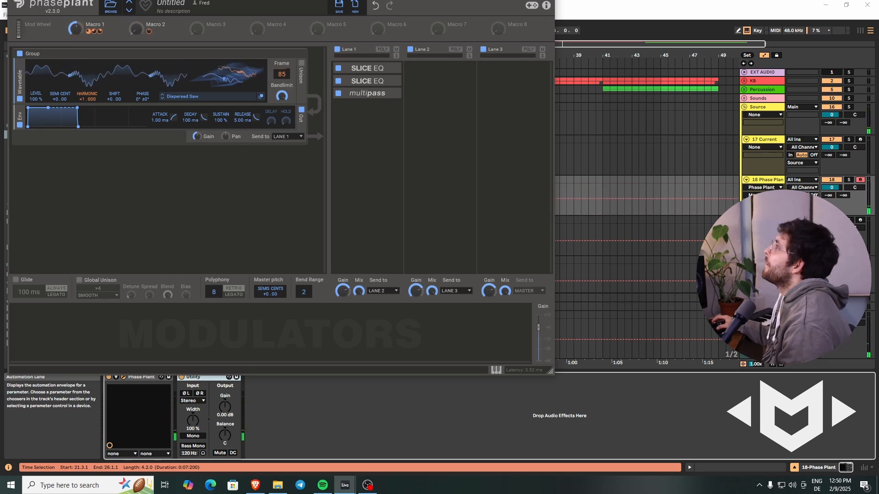
- Add a third Slice EQ after the Multipass in Lane 1 and draw a narrow dip near 3.5 kHz with about -5 dB gain
click(371, 130)
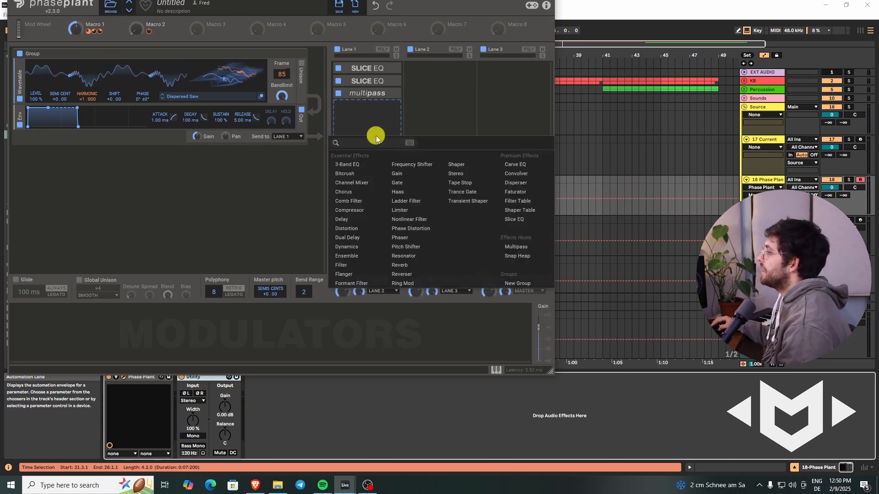
click(514, 220)
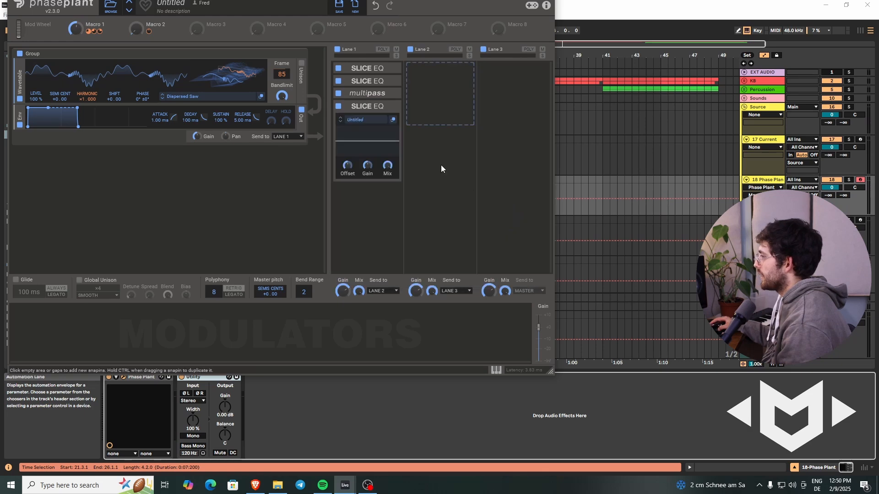
click(392, 119)
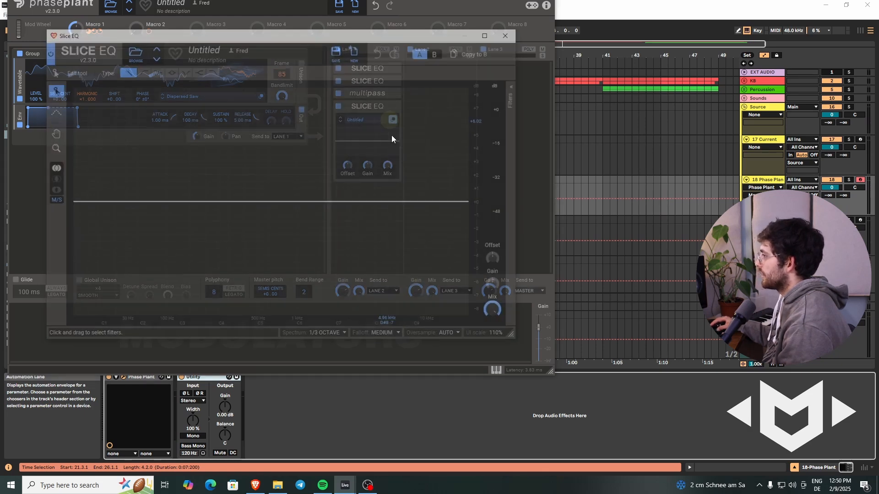
drag(378, 202, 368, 243)
scroll(377, 236, up, 5)
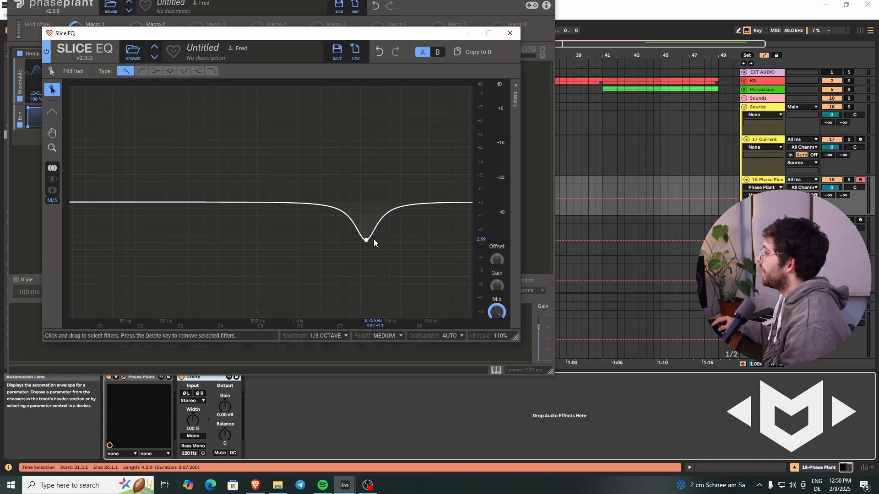
drag(367, 240, 368, 276)
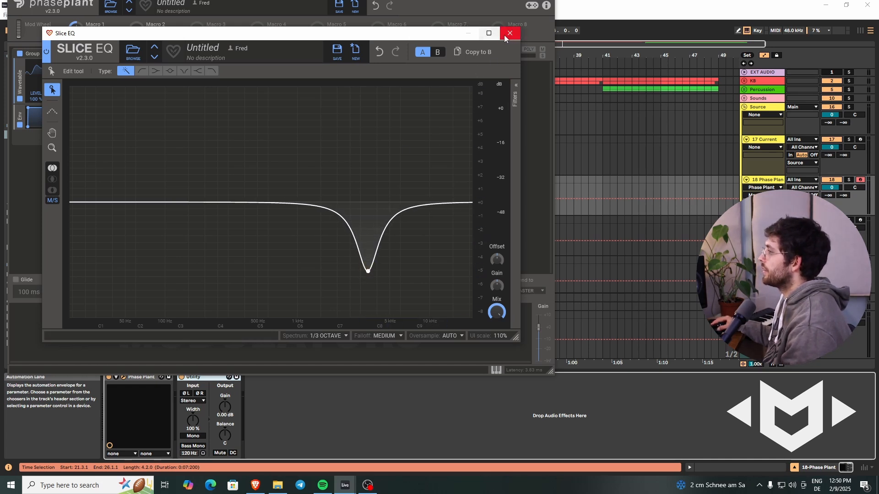
click(505, 34)
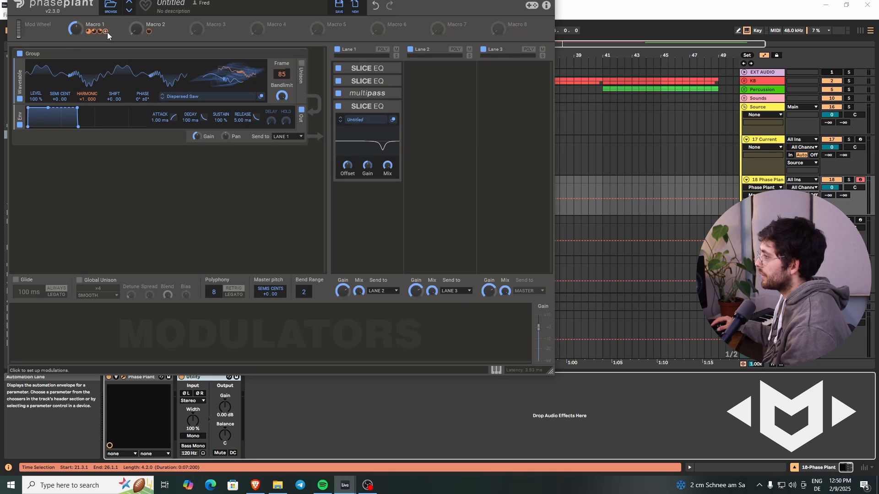
- Assign Macro 1 to the third Slice EQ's Offset so the dip sweeps downward, and audition it with Macro 1
drag(107, 32, 348, 172)
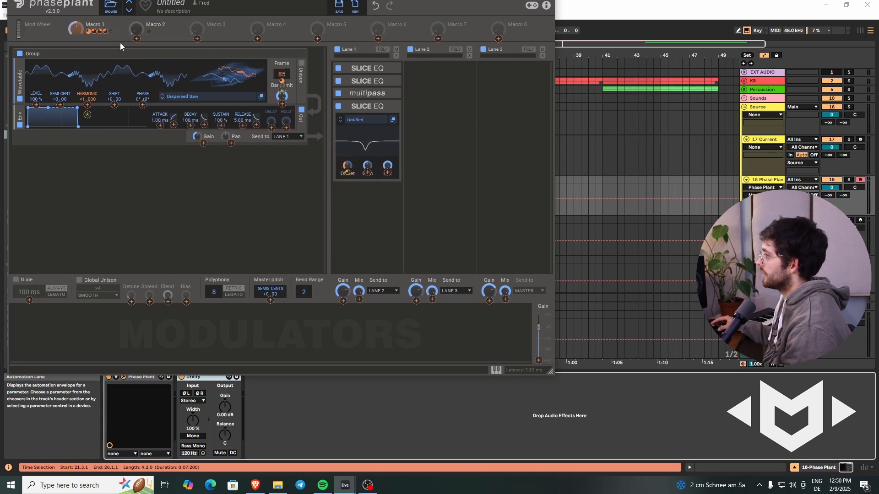
click(45, 32)
drag(81, 28, 83, 27)
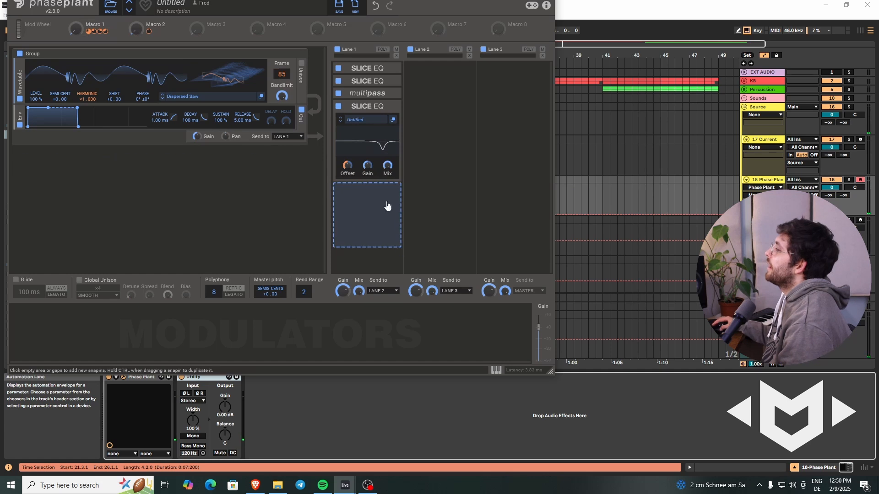
- Collapse the third Slice EQ and add a fourth Slice EQ below it in Lane 1
click(394, 109)
click(380, 159)
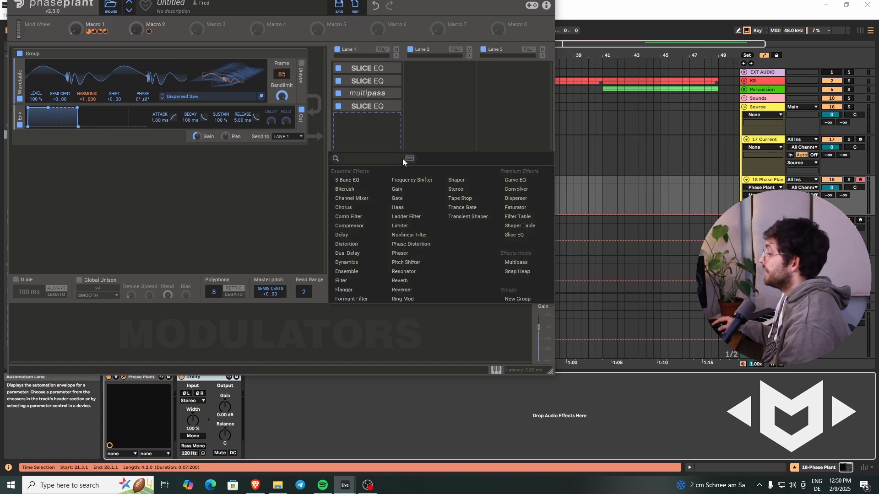
click(509, 229)
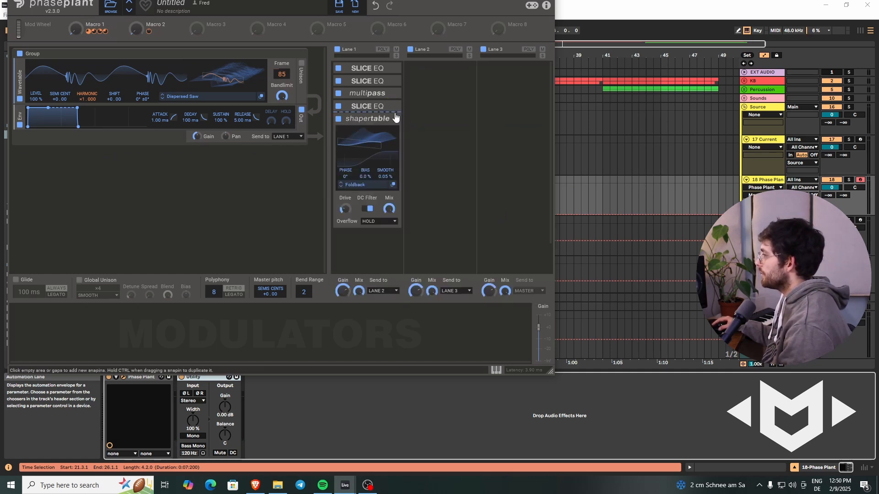
click(397, 119)
click(339, 145)
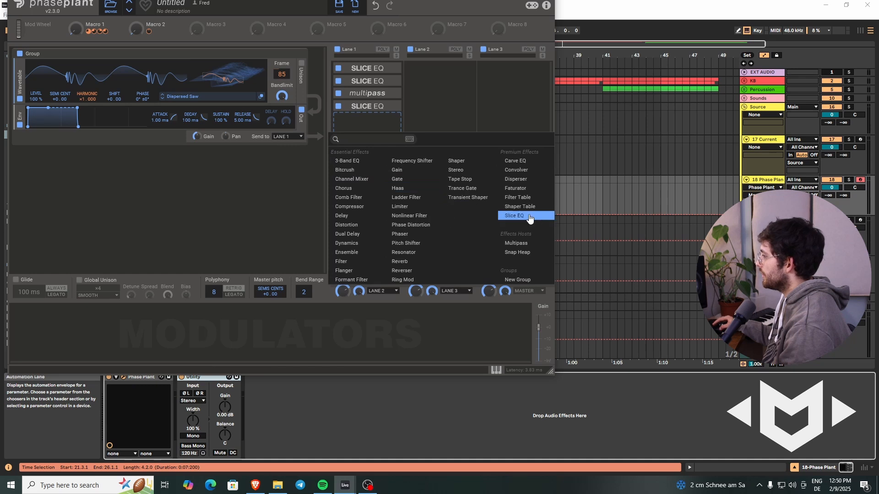
click(512, 216)
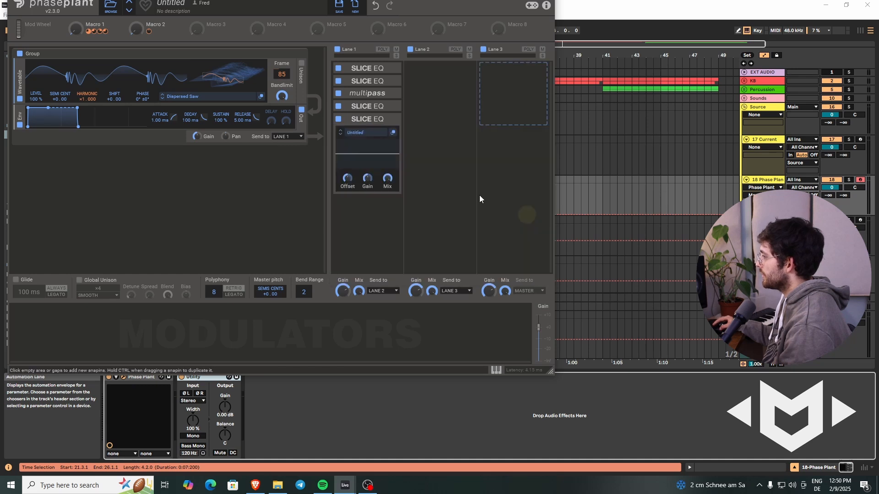
click(370, 132)
click(715, 139)
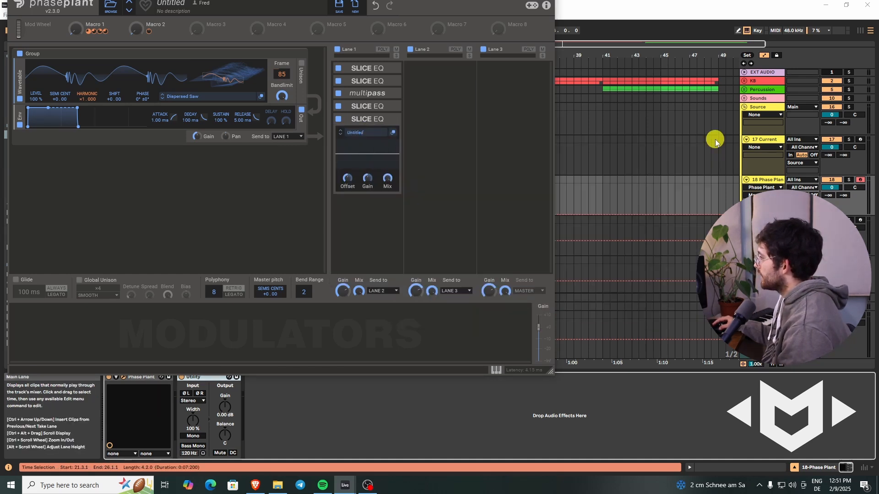
- Draw a narrow peak at about 130 Hz with about +6.6 dB gain in the fourth Slice EQ
click(393, 132)
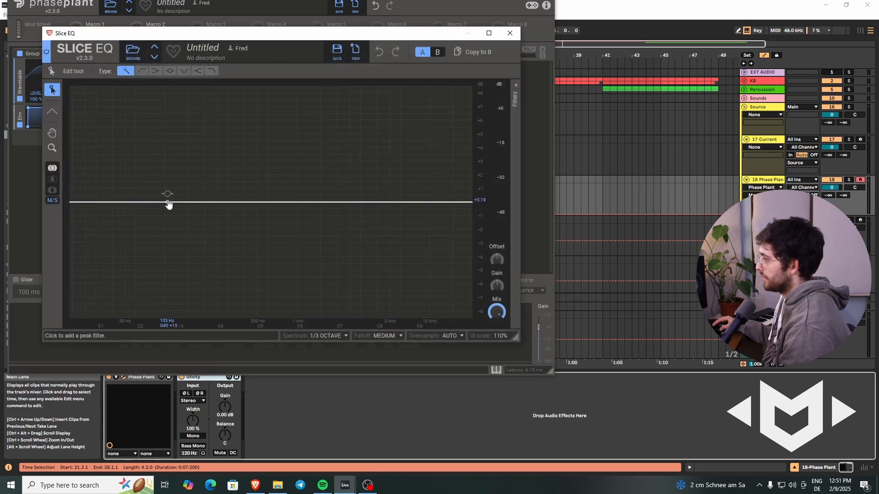
double_click(179, 192)
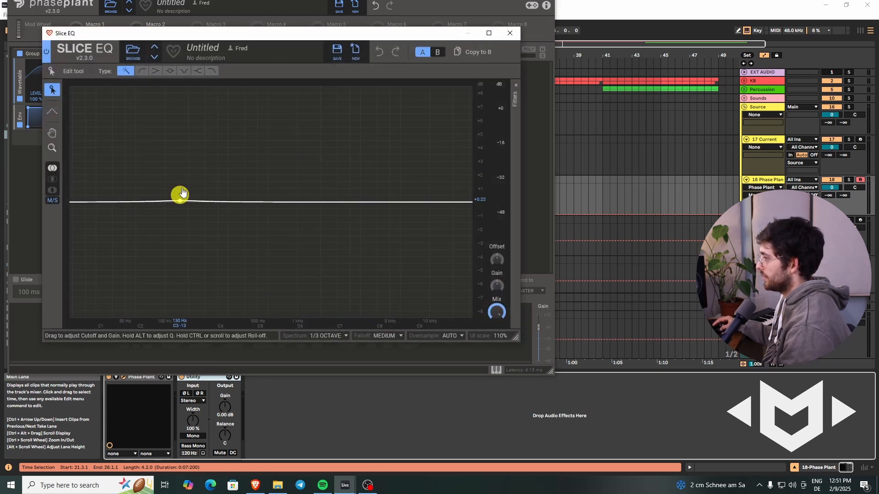
drag(180, 192, 182, 114)
scroll(182, 114, up, 2)
- Add a dip at about 2.64 kHz with about -5.78 dB gain and steepen the roll-off of both the dip and the peak
double_click(353, 283)
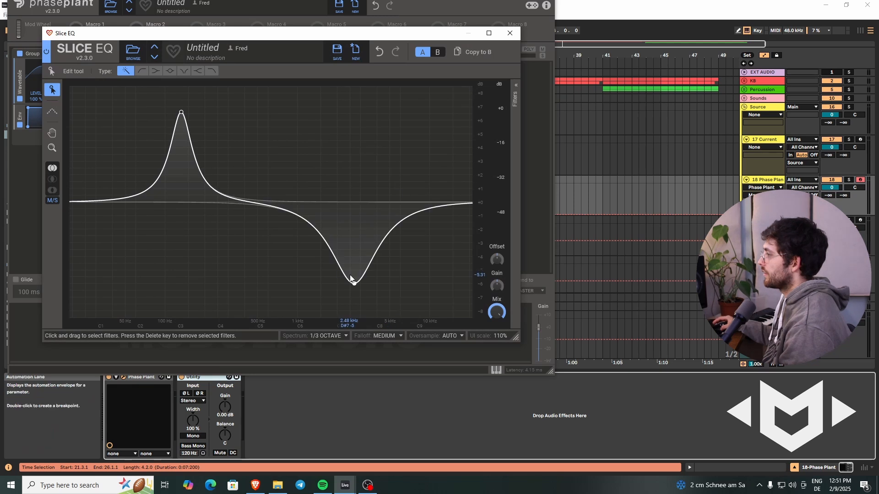
scroll(353, 284, up, 3)
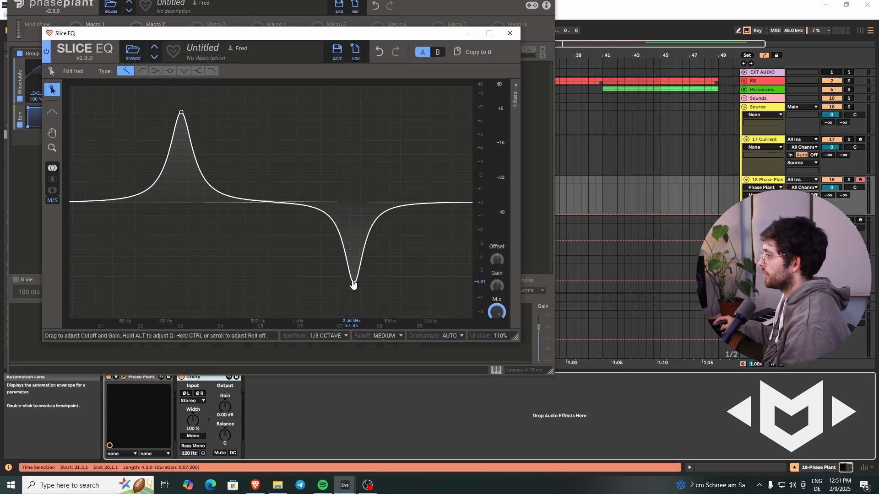
drag(353, 282, 355, 285)
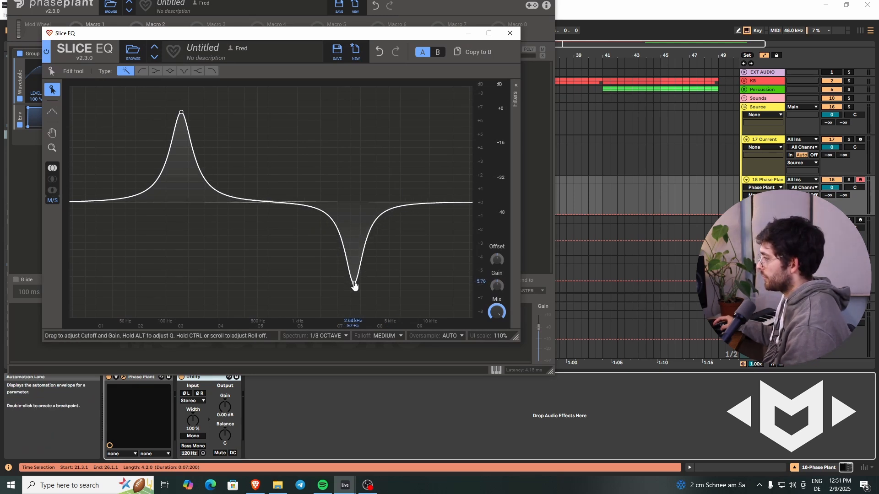
scroll(354, 285, up, 2)
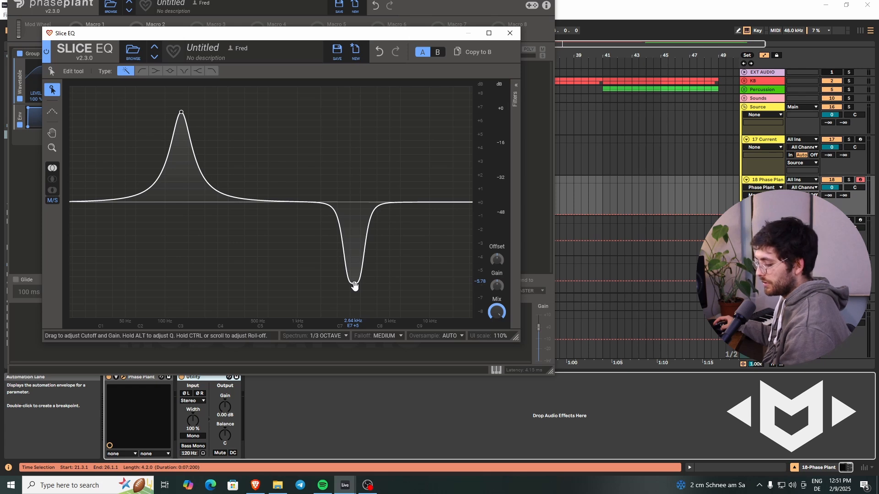
scroll(354, 286, up, 1)
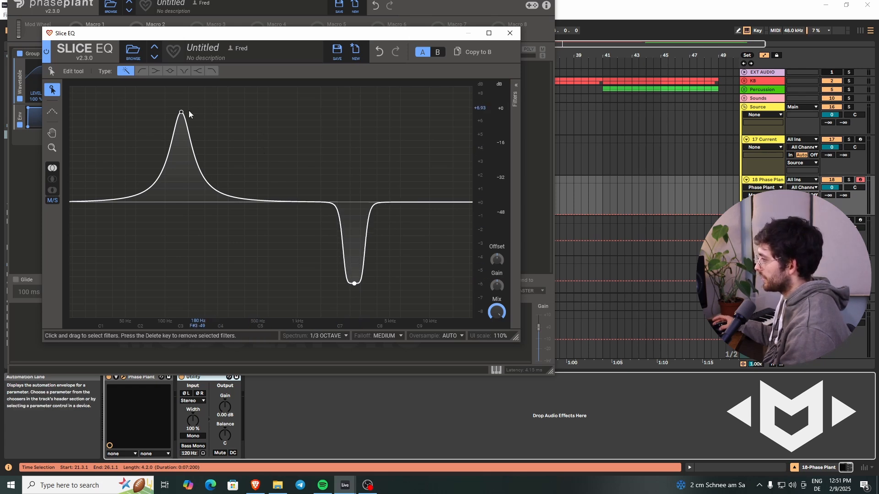
scroll(181, 119, up, 2)
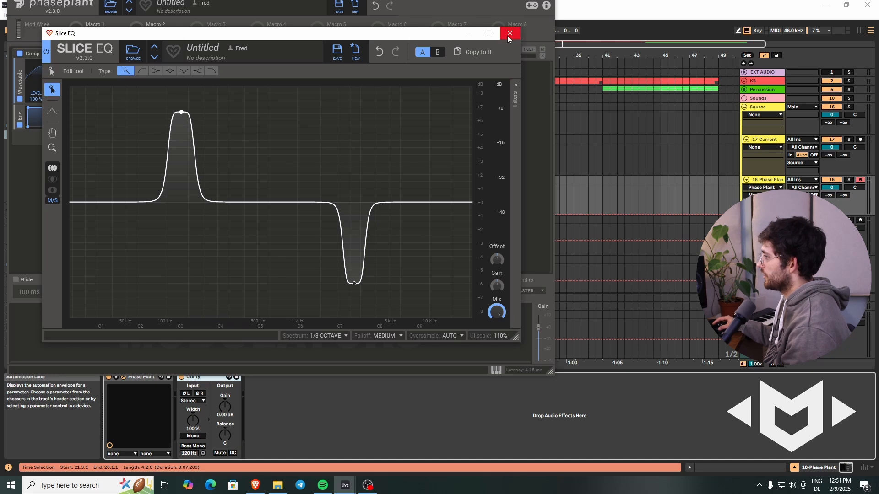
- Move the dip down between 500 Hz and 1 kHz with about -5.4 dB gain, and audition the fourth Slice EQ by sweeping its Offset
drag(354, 283, 272, 278)
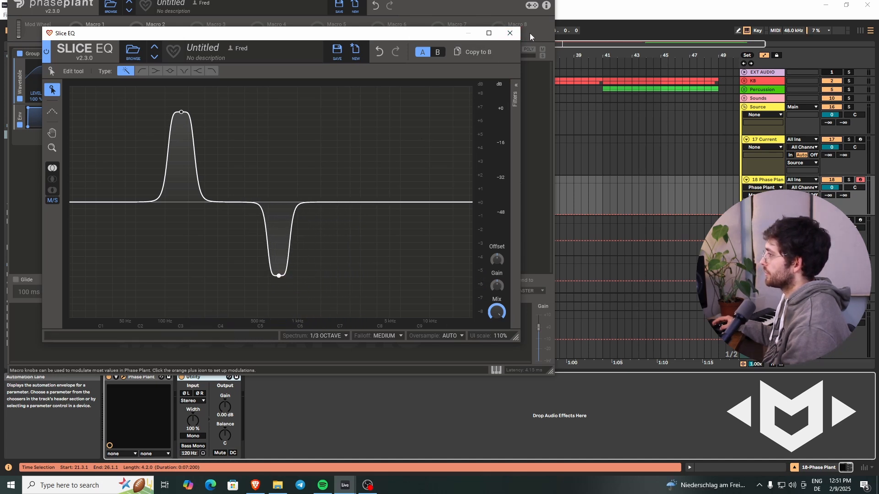
click(510, 33)
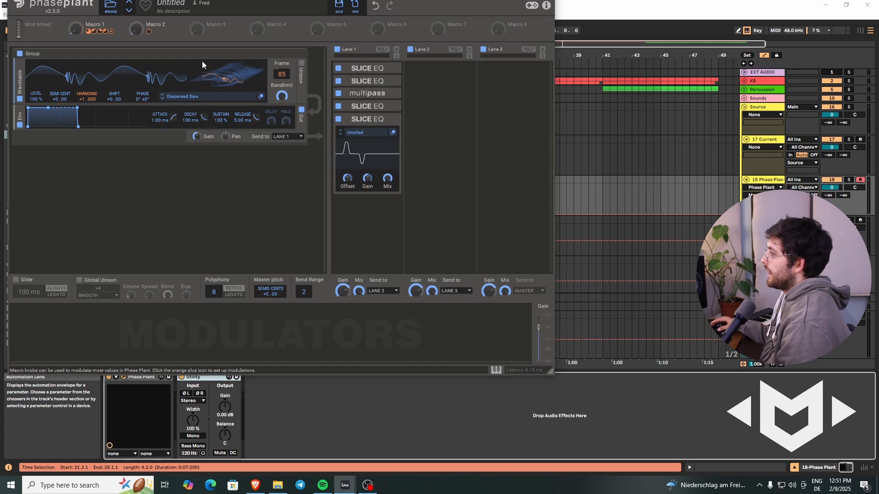
drag(346, 181, 346, 182)
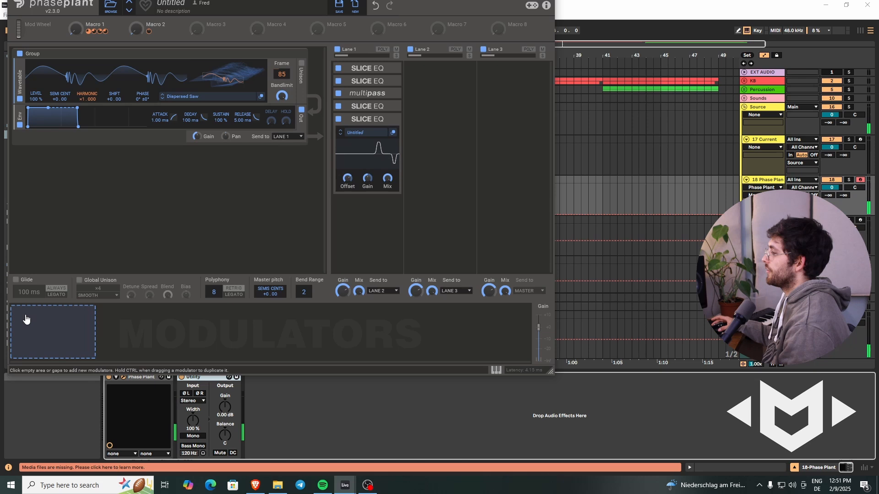
- Add a Remap modulator and reshape its linear curve into a triangle peaking at 100% at the 0% input
click(63, 324)
click(170, 290)
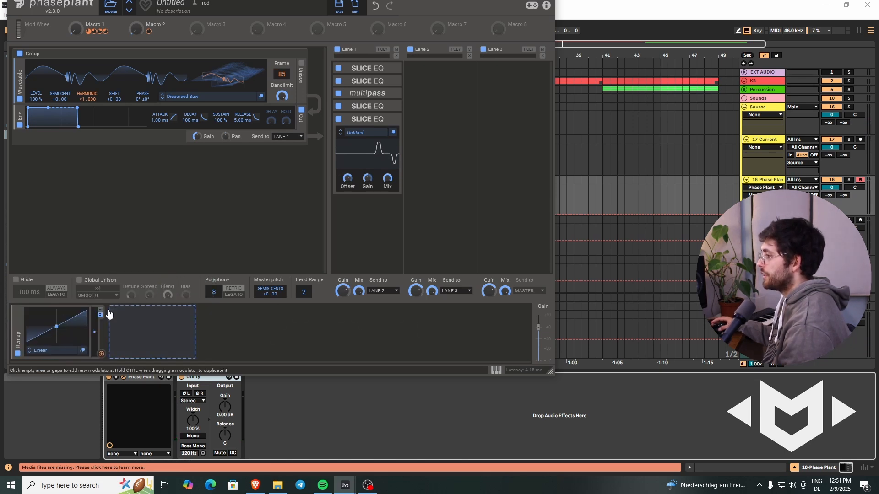
click(83, 351)
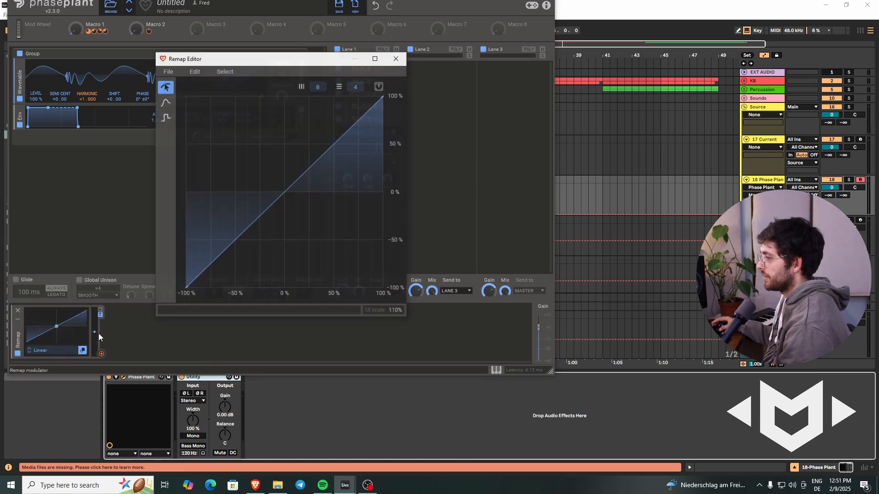
drag(286, 195, 277, 87)
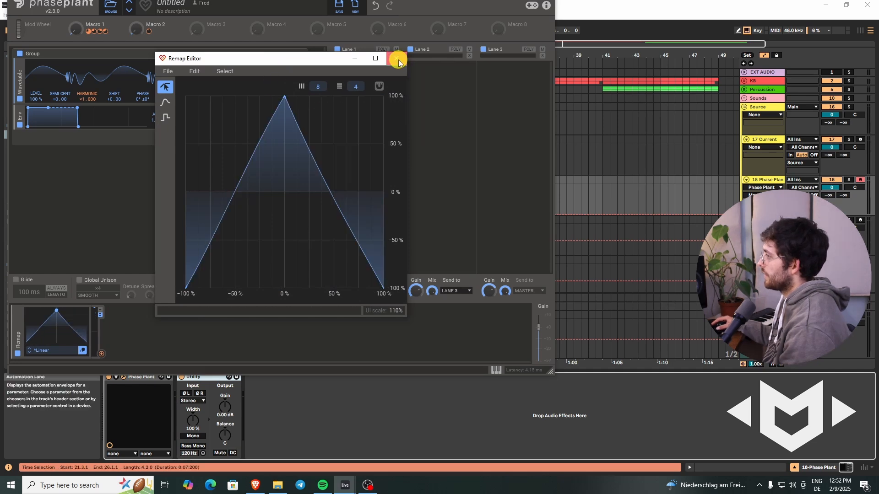
click(396, 58)
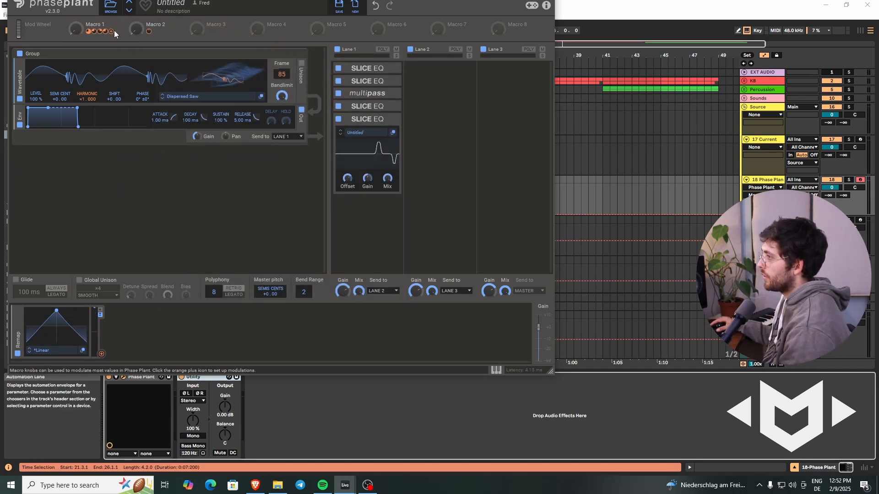
- Route Macro 1 into the Remap modulator's input and check the response by moving Macro 1
click(113, 30)
click(58, 348)
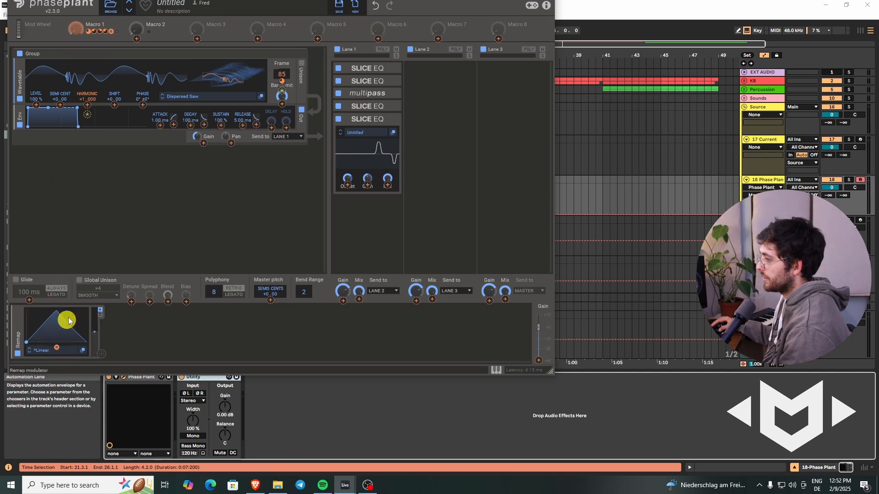
drag(75, 29, 77, 30)
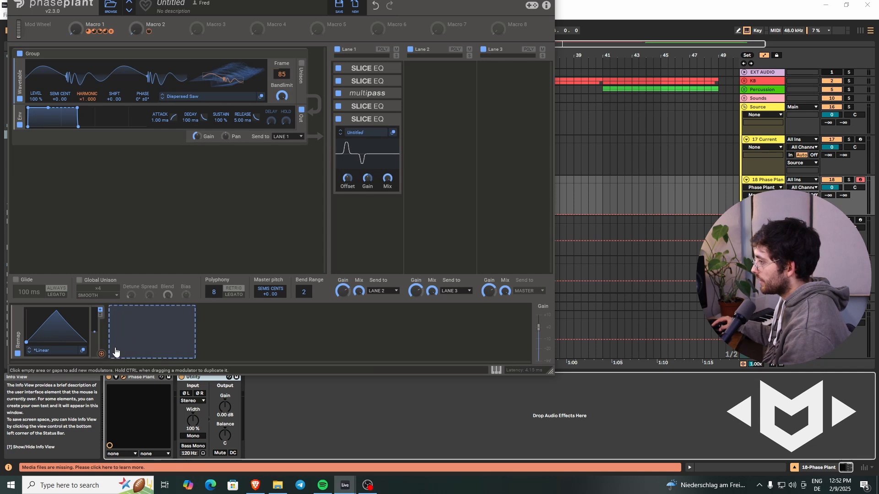
- Assign the Remap output to the fourth Slice EQ's Offset, adjust the modulation amount, and audition the movement with Macro 1
click(102, 353)
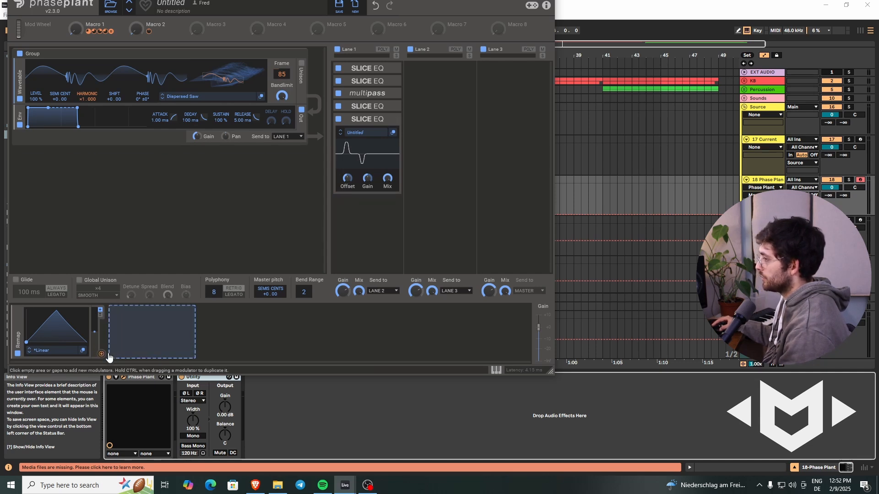
drag(102, 354, 344, 182)
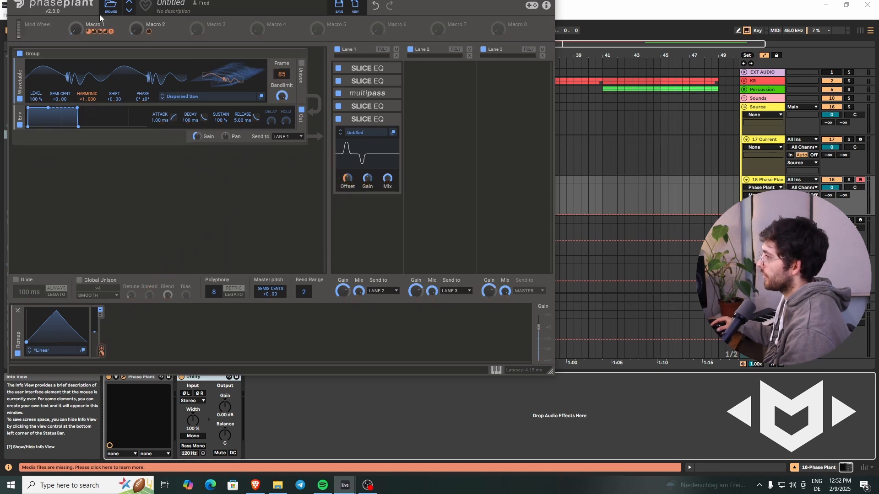
double_click(88, 25)
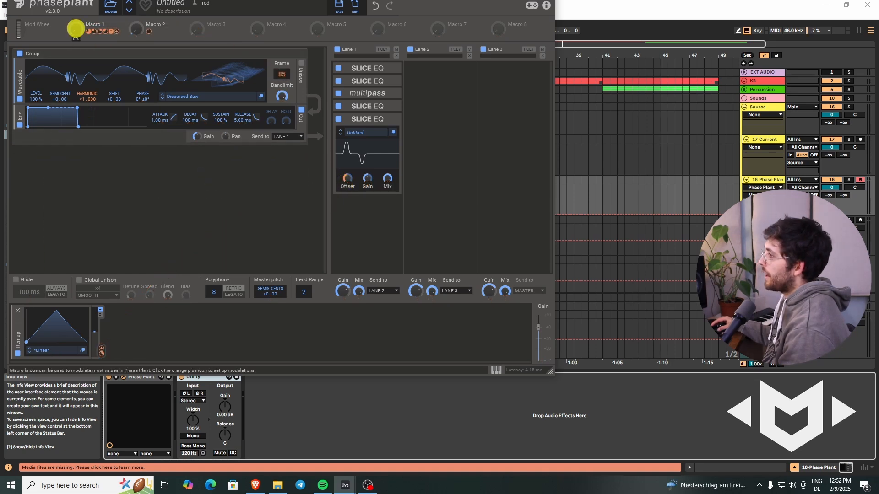
drag(76, 28, 76, 28)
drag(102, 351, 348, 185)
drag(74, 29, 68, 28)
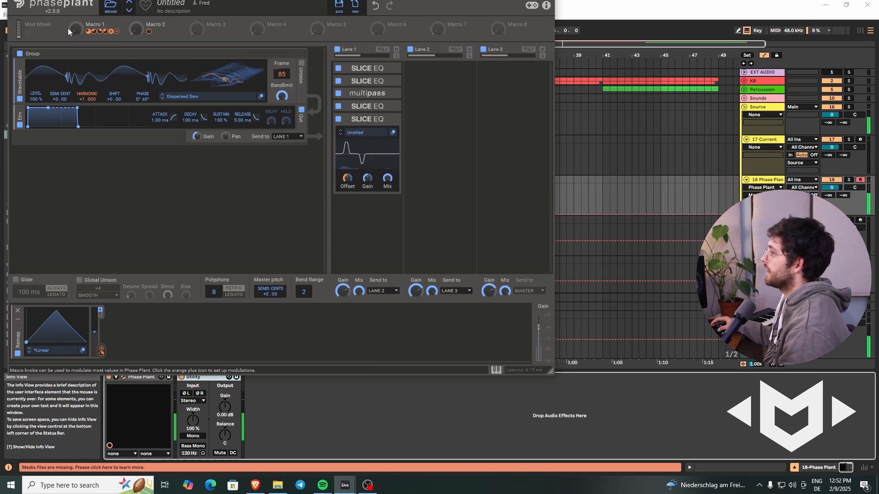
- Add a Multipass with the N.O.T.T. preset after the last Slice EQ in Lane 1, collapsing both effects
click(392, 122)
click(384, 147)
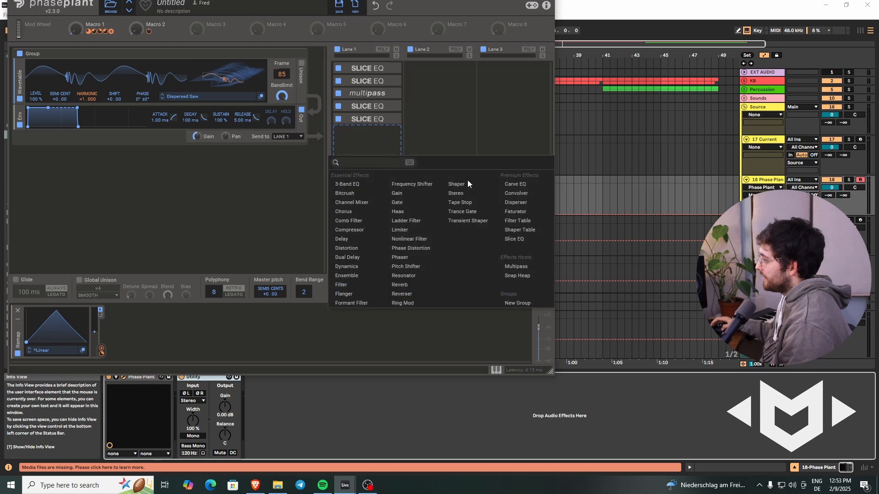
click(508, 266)
click(366, 145)
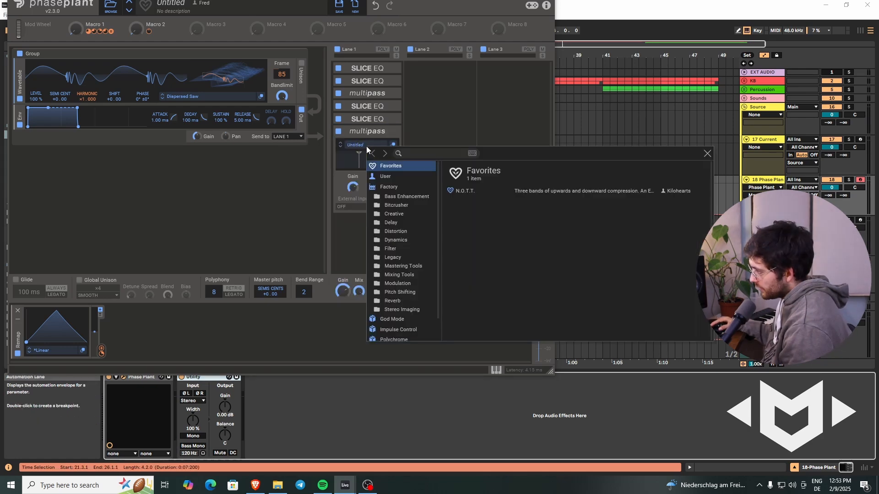
double_click(479, 193)
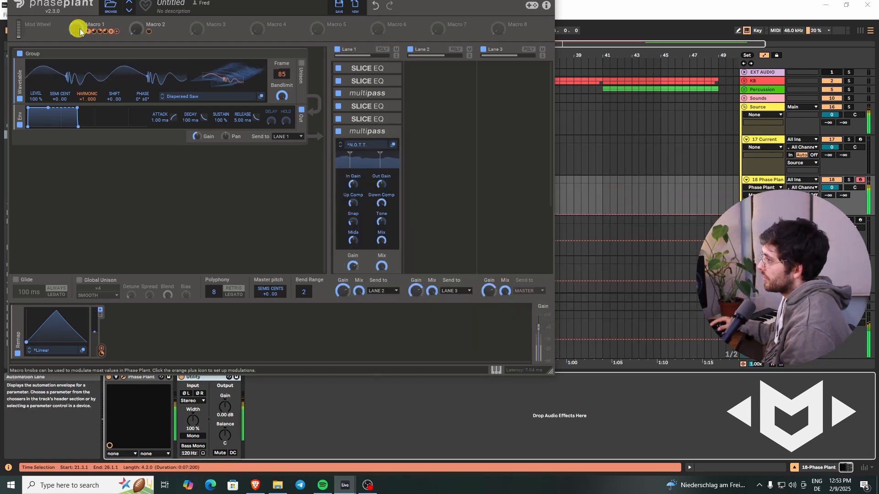
click(381, 132)
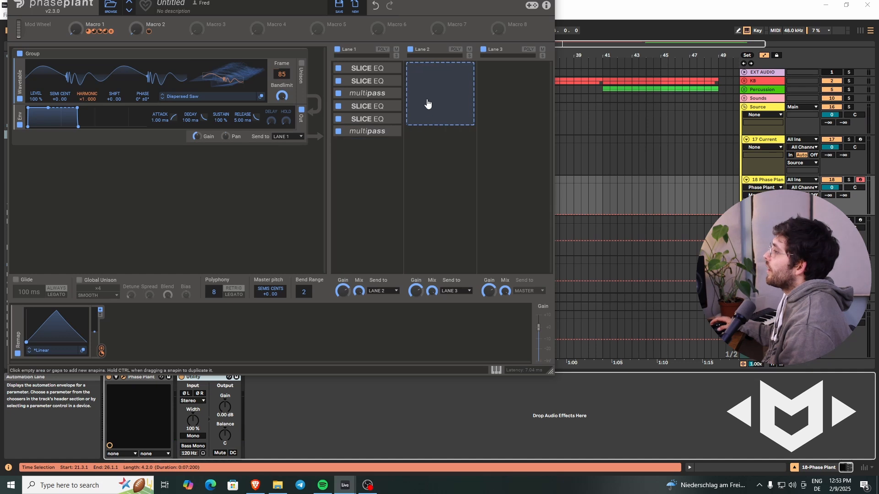
- Add a Disperser to Lane 2 at about 25.5 Hz, assign Macro 1 to its frequency, and audition the movement
click(427, 104)
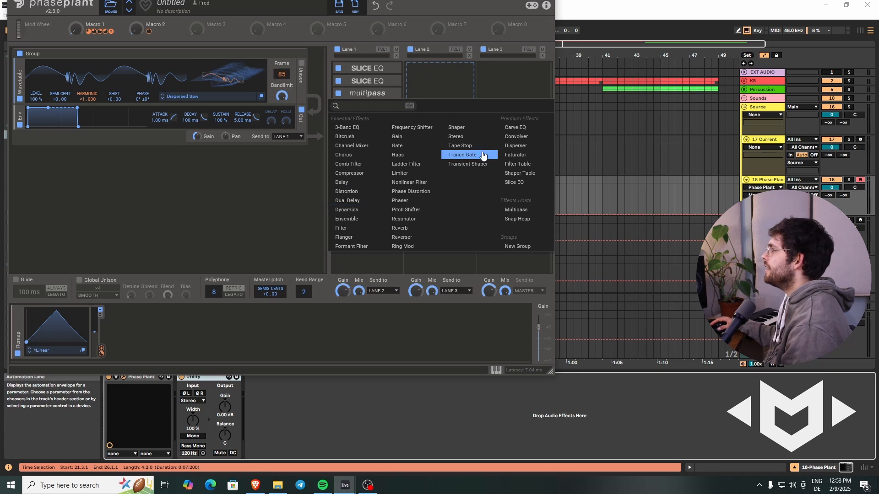
click(516, 145)
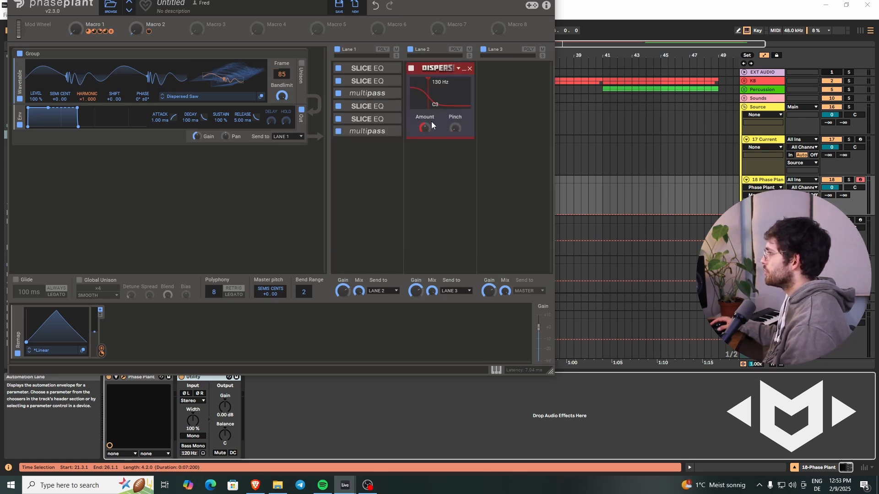
drag(425, 106, 410, 114)
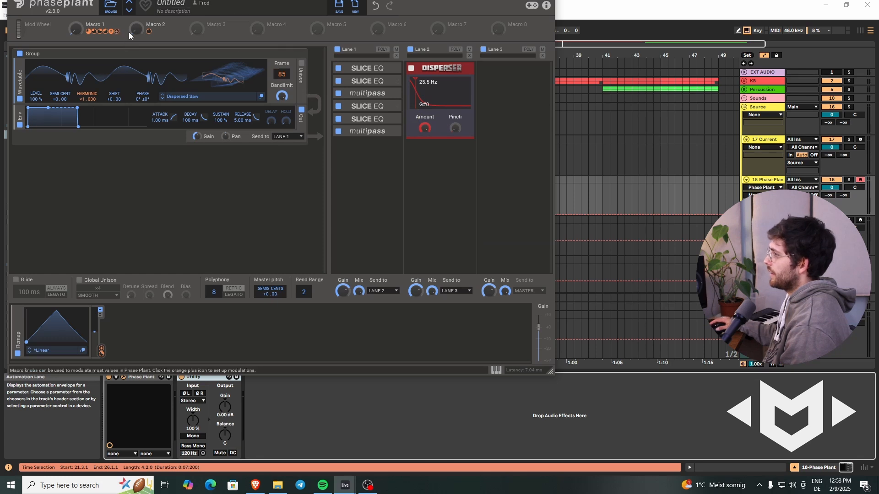
drag(116, 31, 440, 114)
click(387, 202)
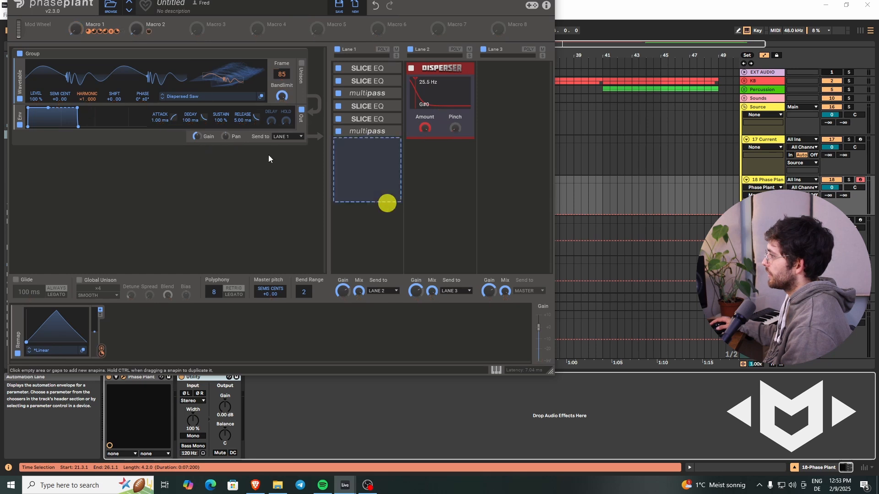
drag(74, 28, 92, 29)
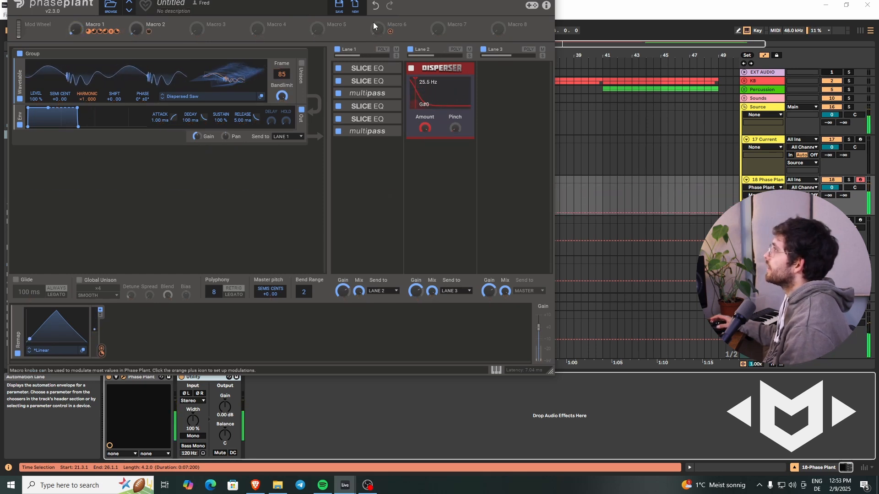
- Add a Snap Heap below the Disperser in Lane 2 and load the user preset Combsssssss
click(447, 177)
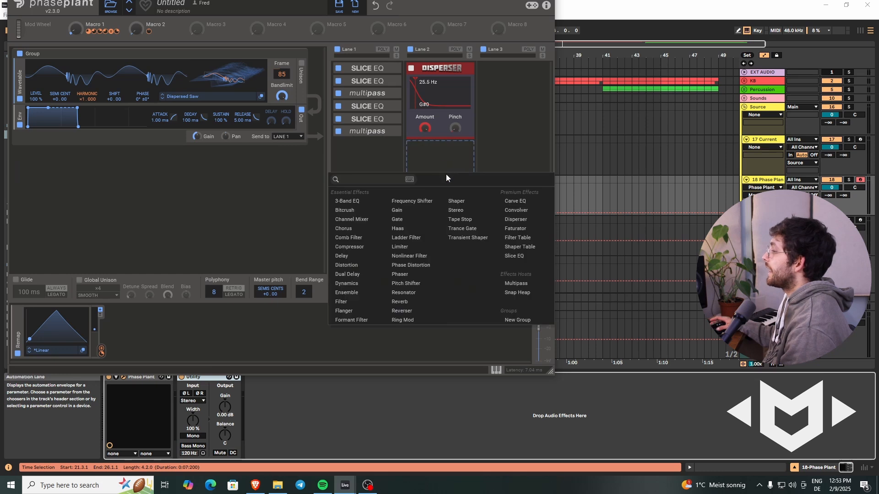
click(507, 293)
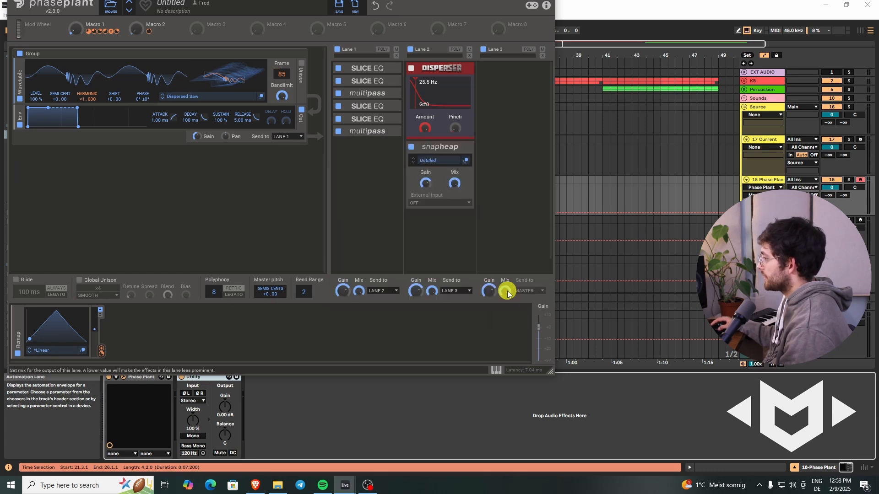
click(429, 162)
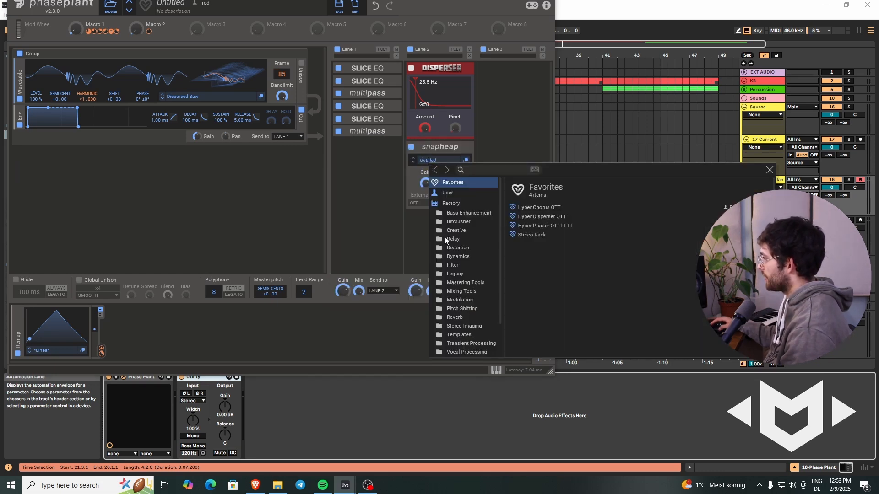
click(452, 195)
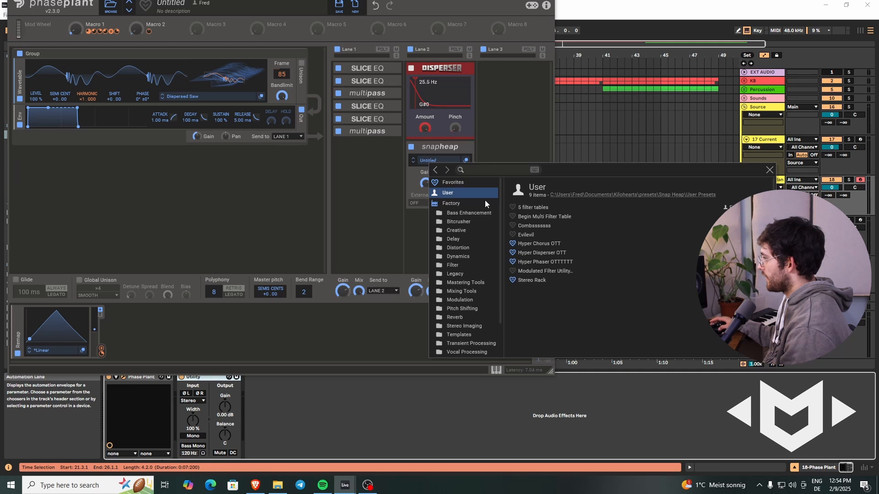
click(526, 226)
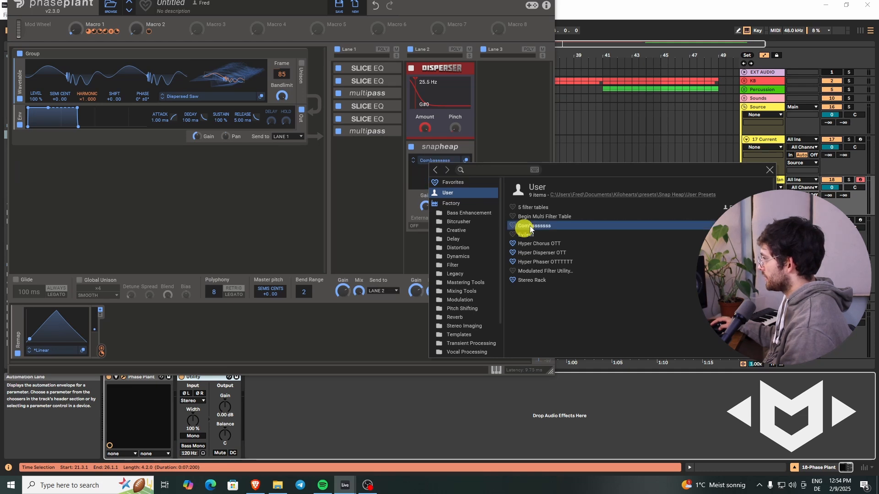
click(774, 170)
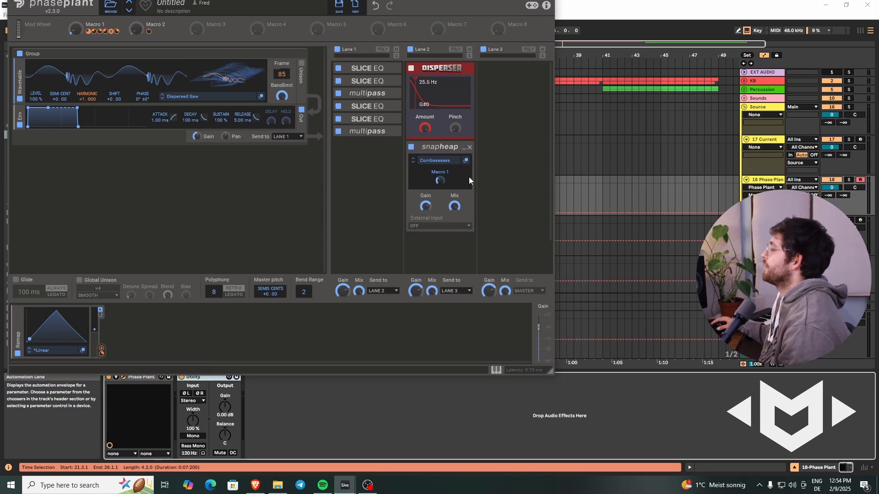
- Open the Snap Heap editor and examine the first two Comb Filters and their Macro 1 cutoff modulation
click(466, 164)
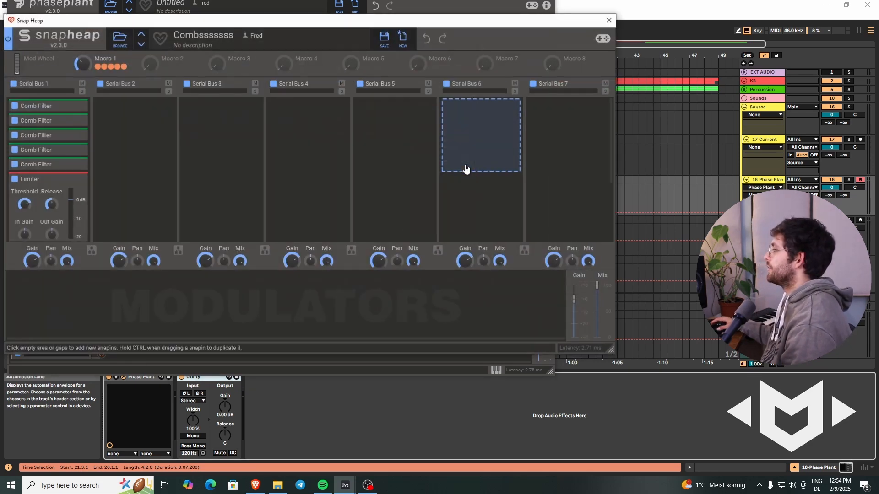
click(78, 106)
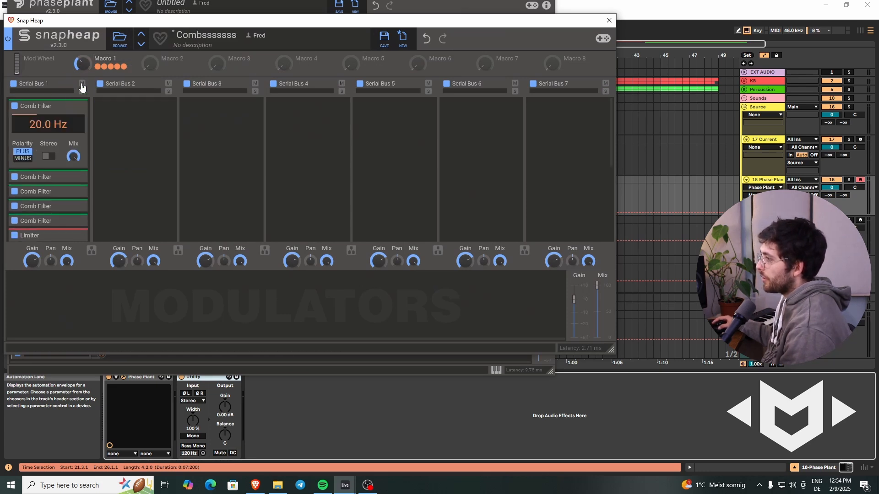
click(75, 178)
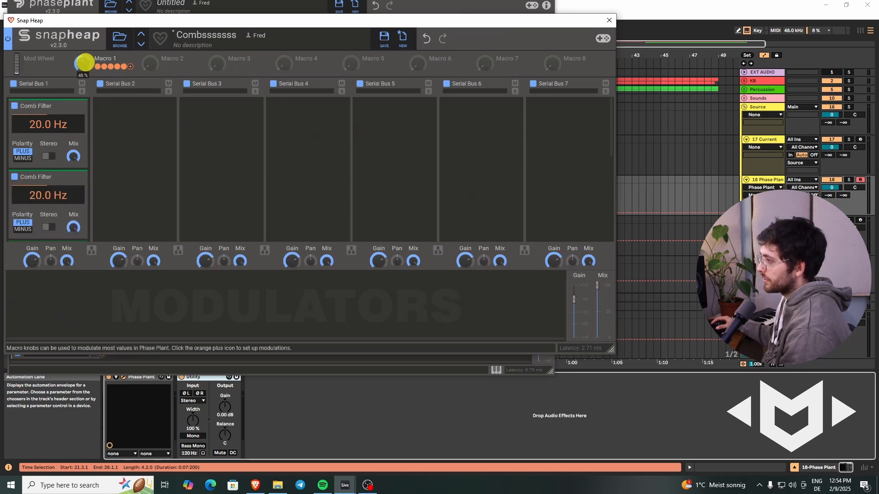
click(76, 106)
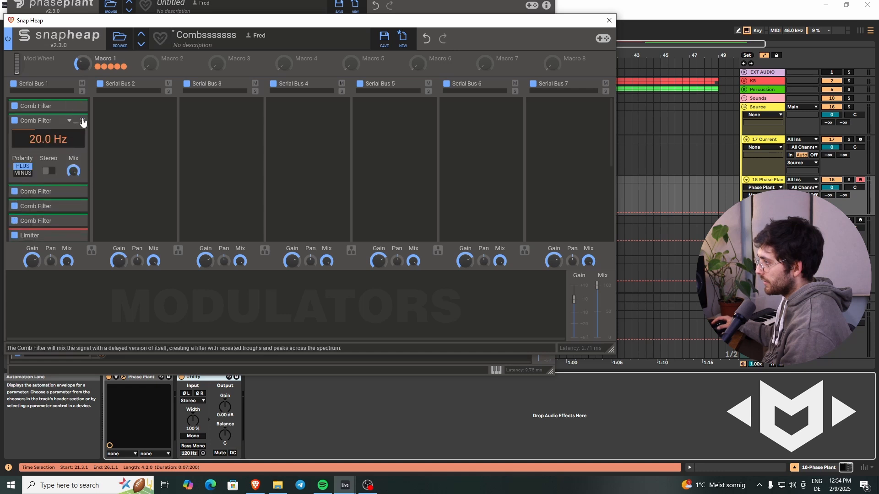
click(76, 122)
- Add a Comb Filter at 20.0 Hz to Serial Bus 2, assign Macro 2 to its cutoff, and duplicate the filter below
click(124, 118)
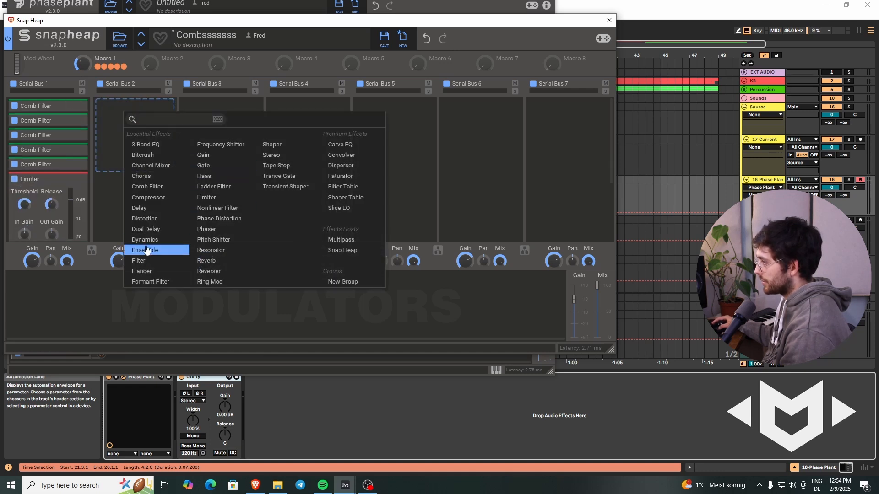
click(155, 186)
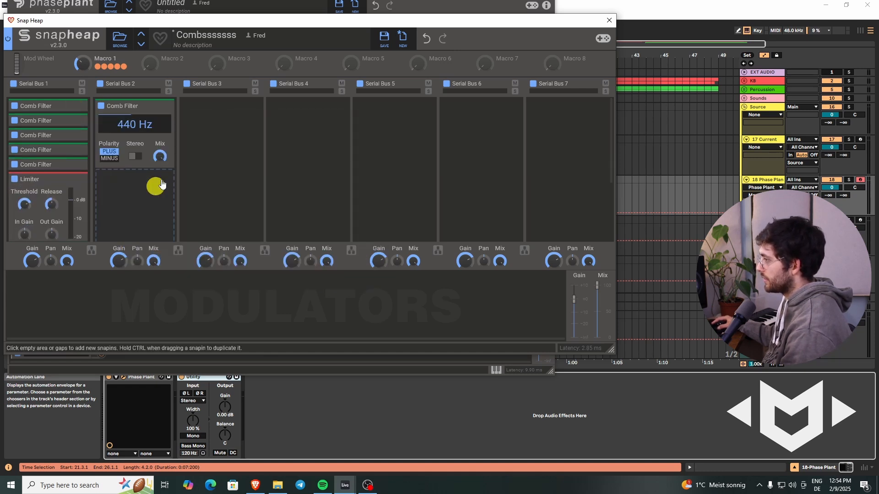
drag(162, 122, 163, 151)
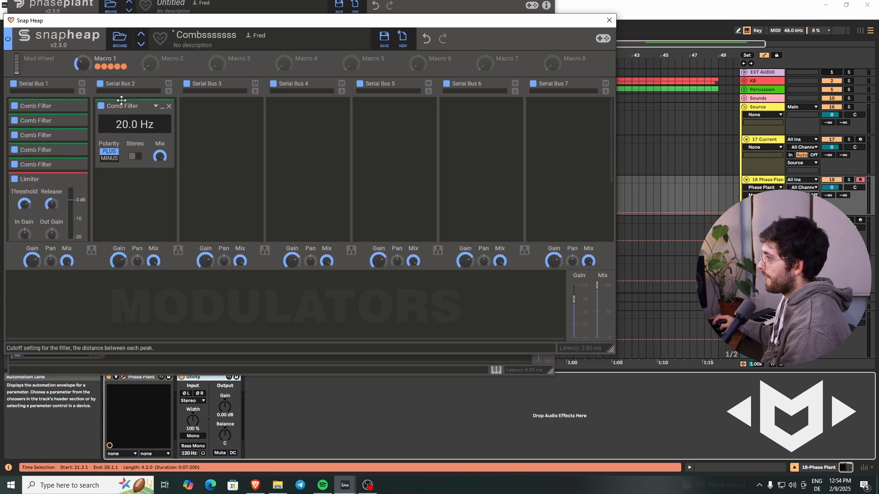
click(164, 67)
click(135, 135)
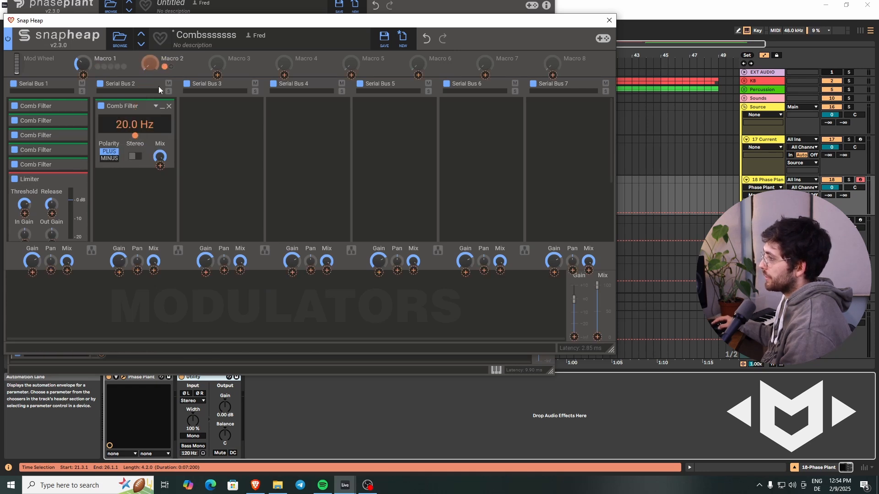
click(156, 186)
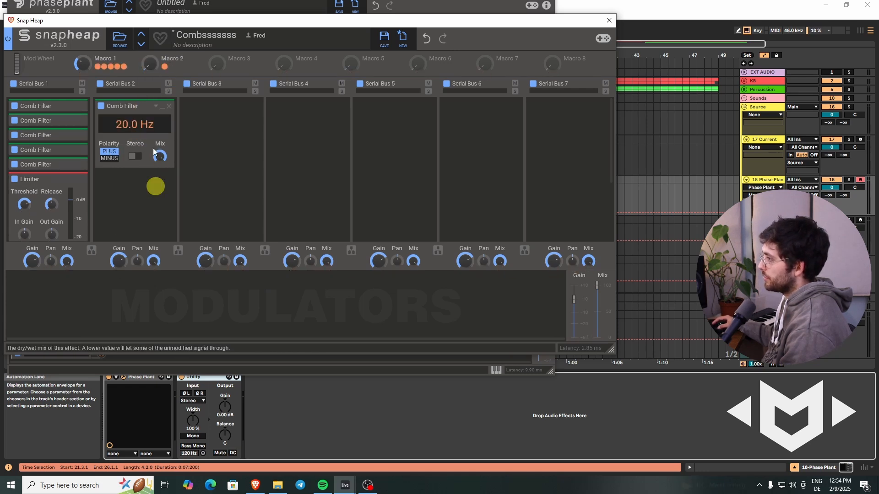
drag(138, 106, 133, 183)
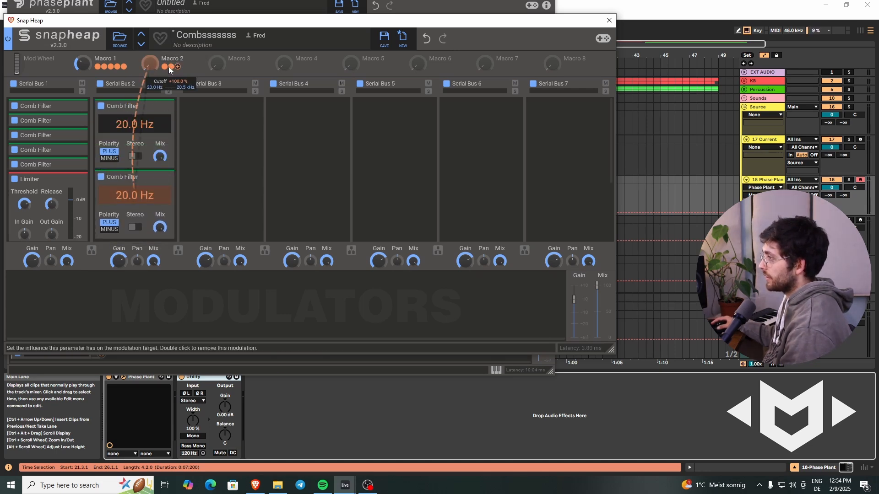
- Check the Macro 2 cutoff modulation, remove both Comb Filters from Serial Bus 2, and close the Snap Heap editor
mouse_move(166, 67)
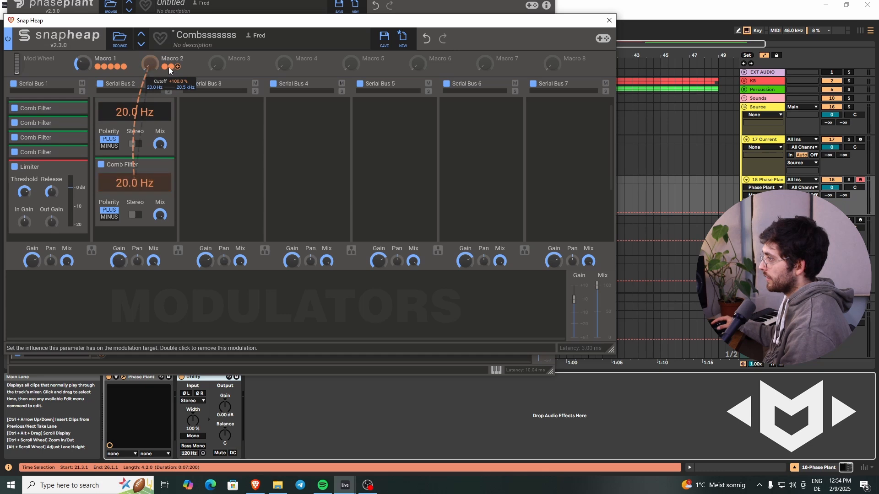
scroll(105, 124, up, 1)
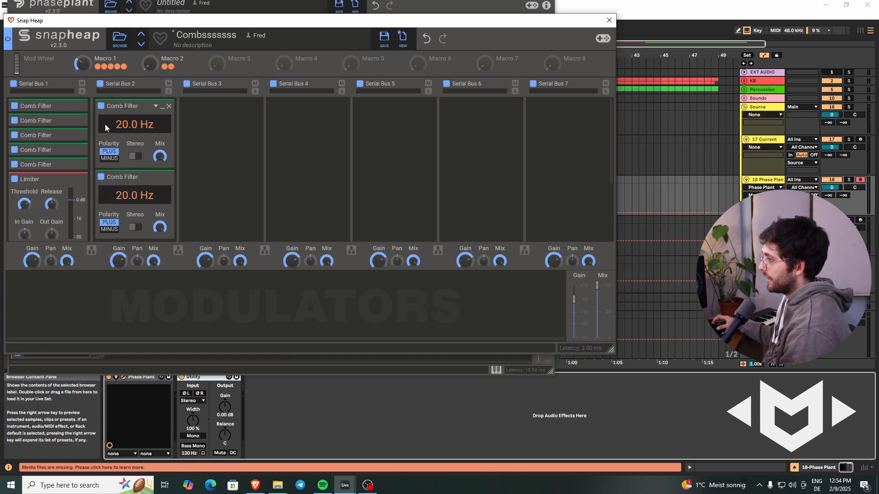
click(168, 106)
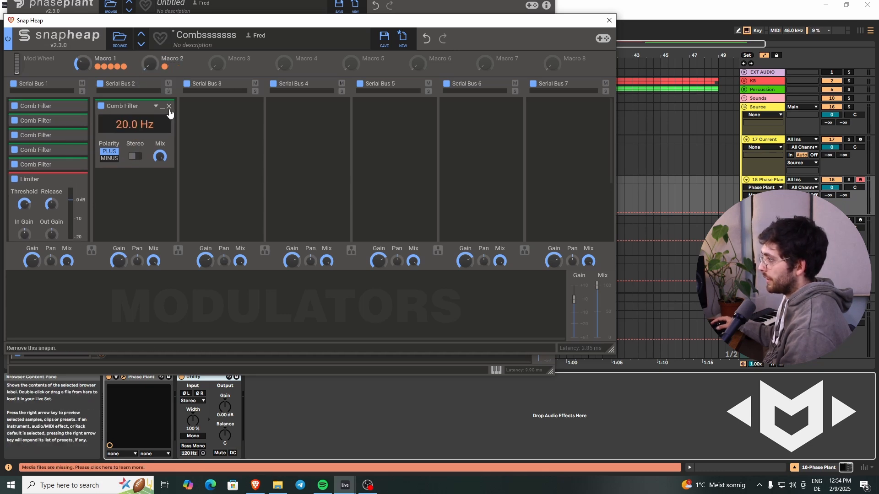
click(169, 106)
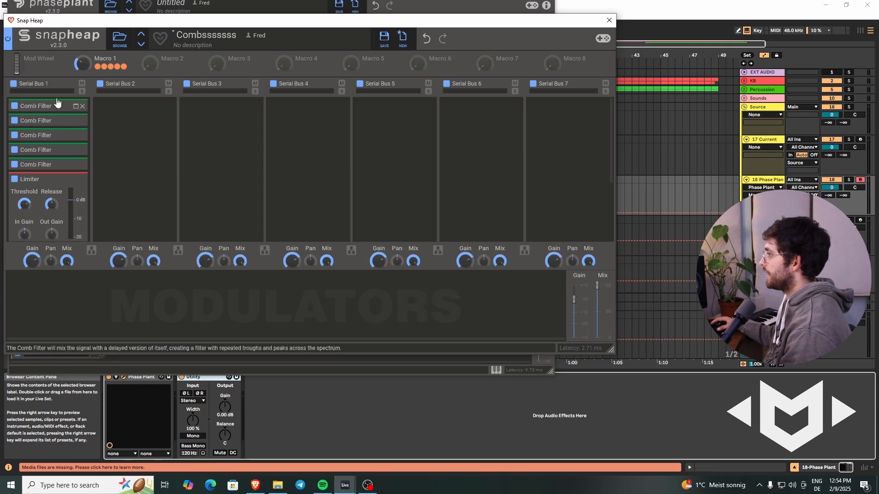
click(610, 20)
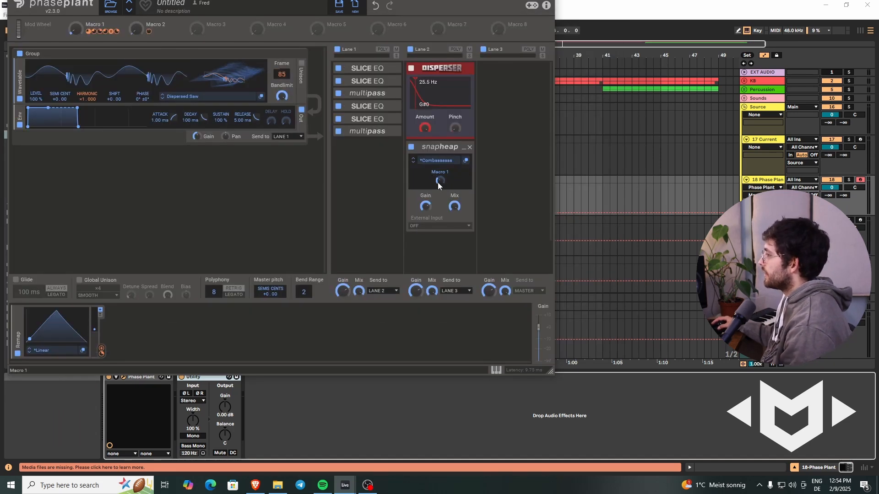
- Add a second Remap modulator, return Macro 1 to its minimum, and turn the Snap Heap's Mix fully down
click(150, 320)
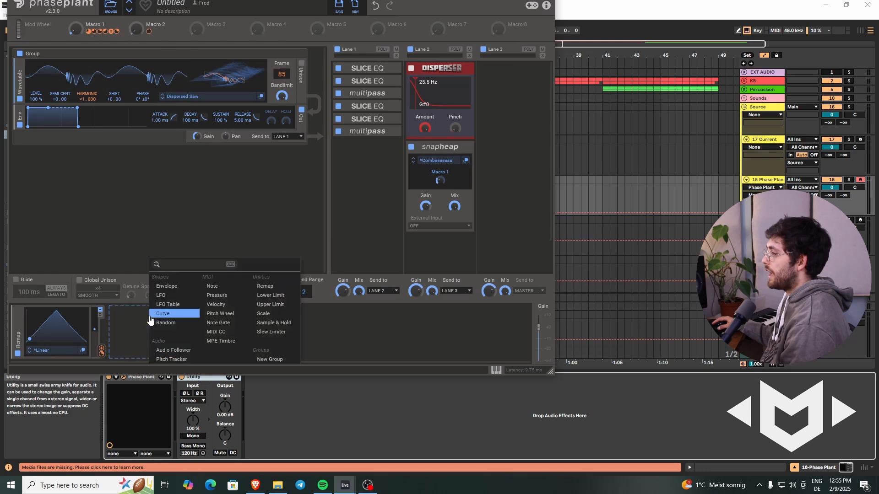
click(274, 286)
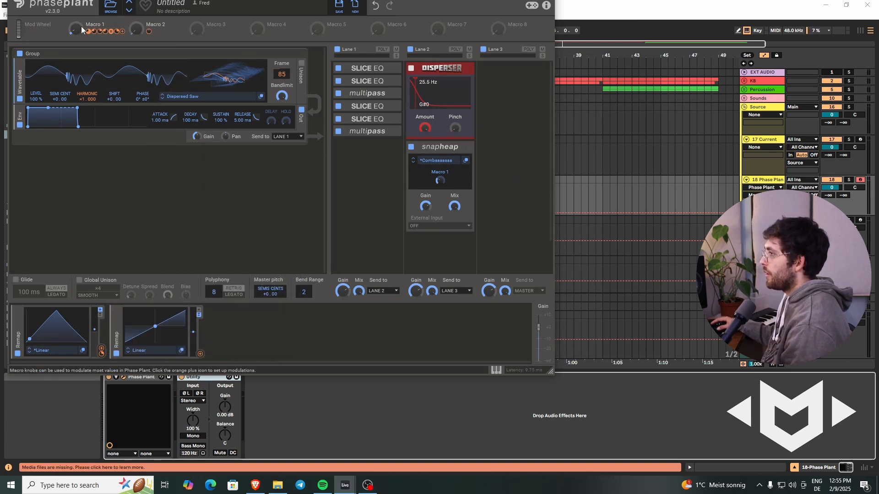
drag(81, 26, 81, 27)
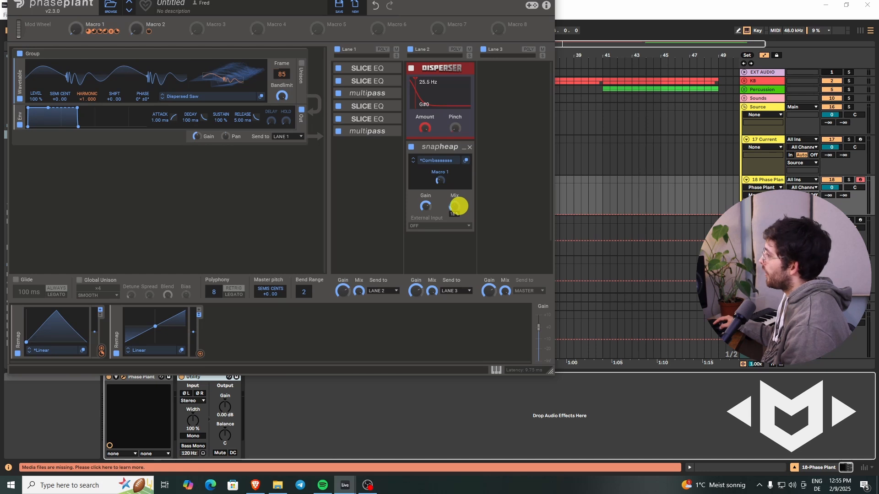
drag(458, 206, 458, 209)
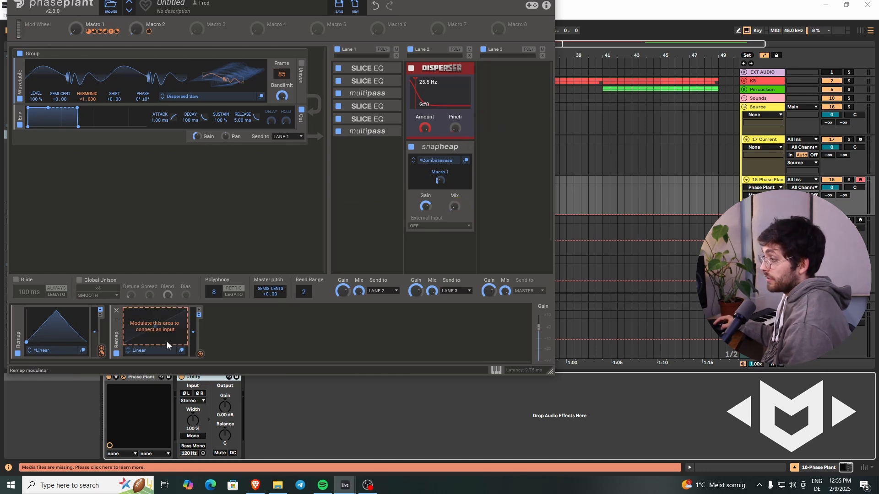
- Reshape the second Remap's curve into four repeated ramps from -100% to +100%, each with a flat top
click(182, 351)
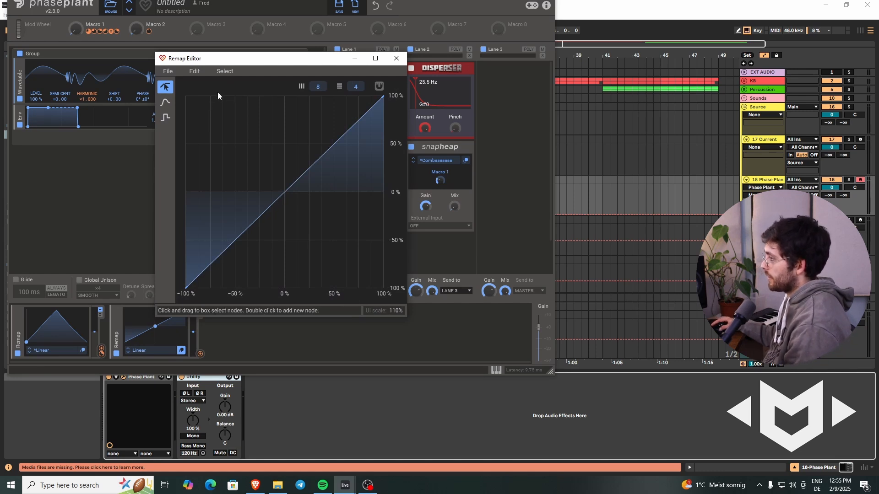
click(213, 98)
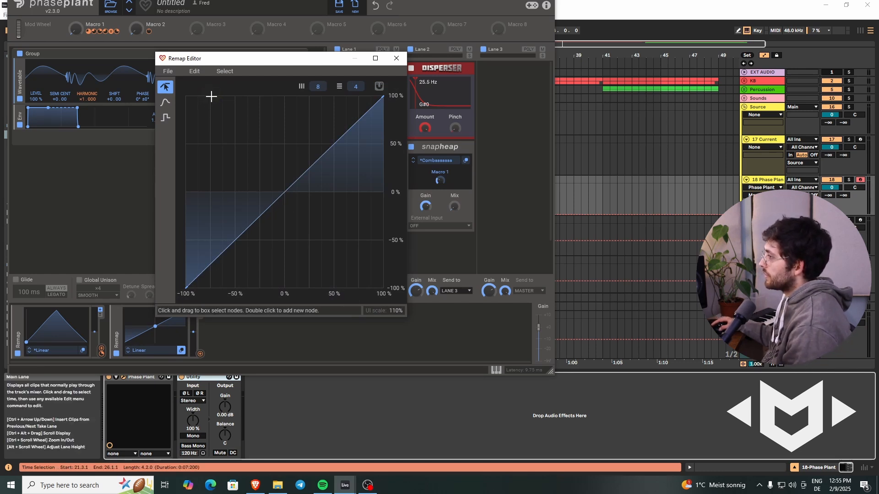
double_click(212, 98)
double_click(232, 97)
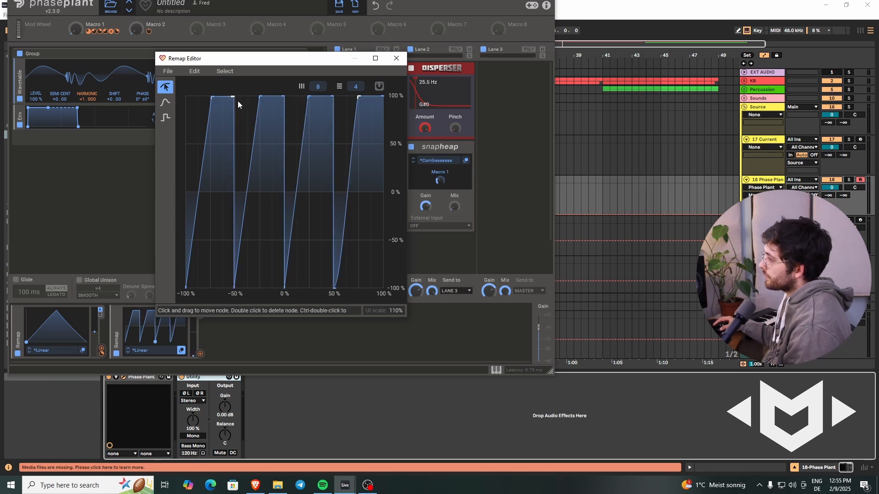
- Shift the trailing top nodes of the curve's first three peaks earlier to slope their falling edges, and close the Remap editor
drag(234, 95, 225, 97)
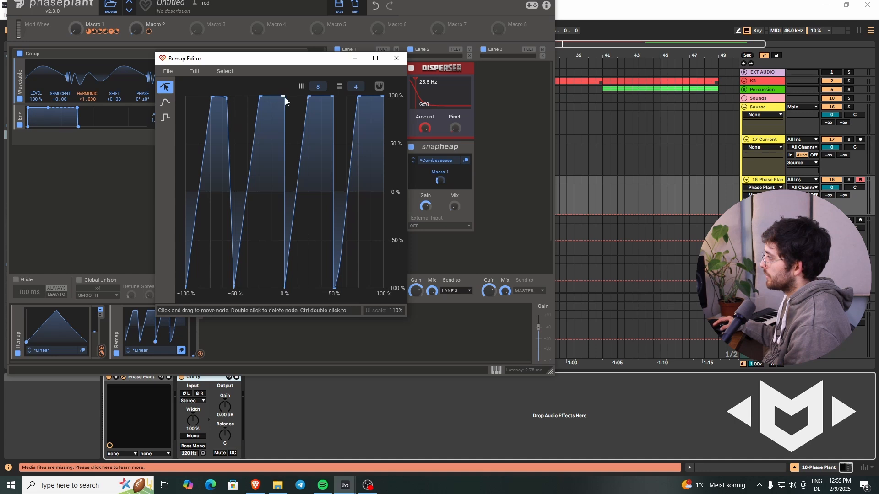
drag(284, 97, 275, 97)
drag(332, 98, 321, 96)
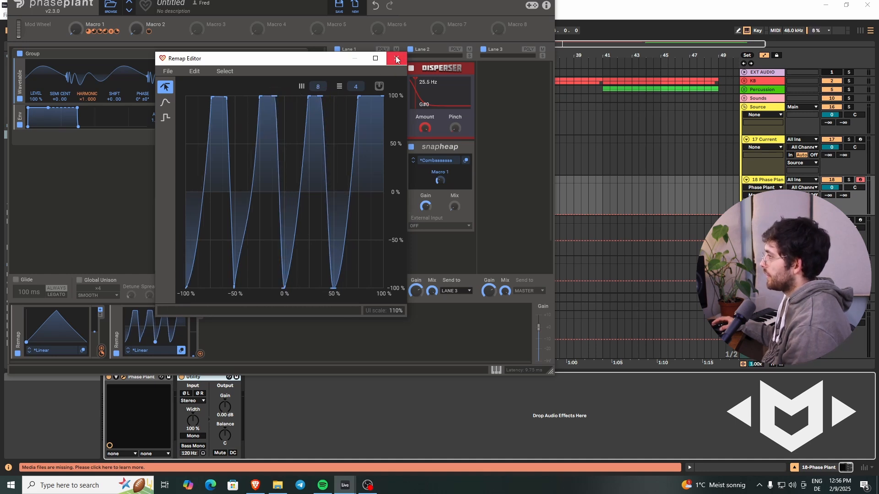
click(395, 58)
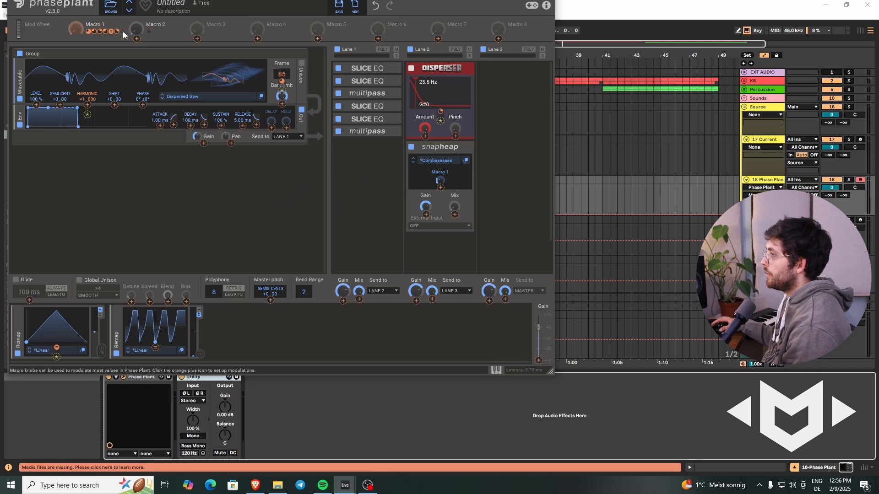
- Assign Macro 1 to the second Remap's input and sweep Macro 1 to check its movement through the curve
drag(123, 31, 156, 346)
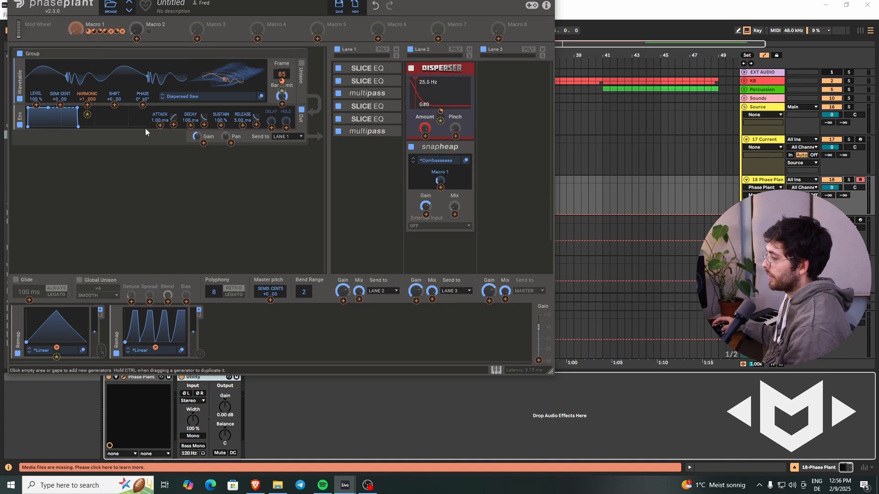
click(163, 172)
click(168, 190)
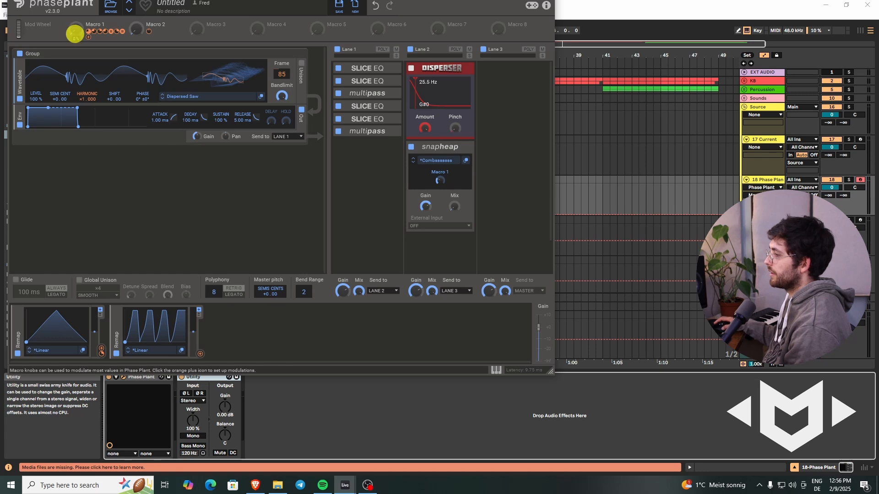
drag(74, 33, 75, 33)
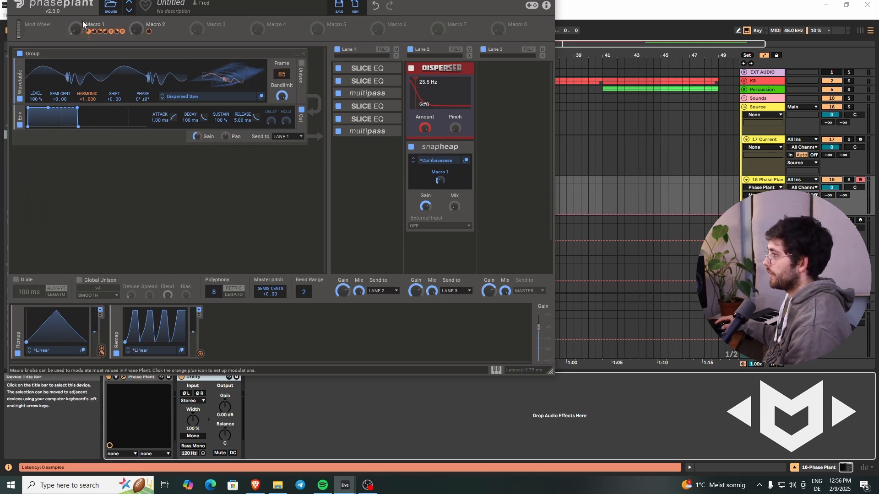
drag(73, 31, 73, 29)
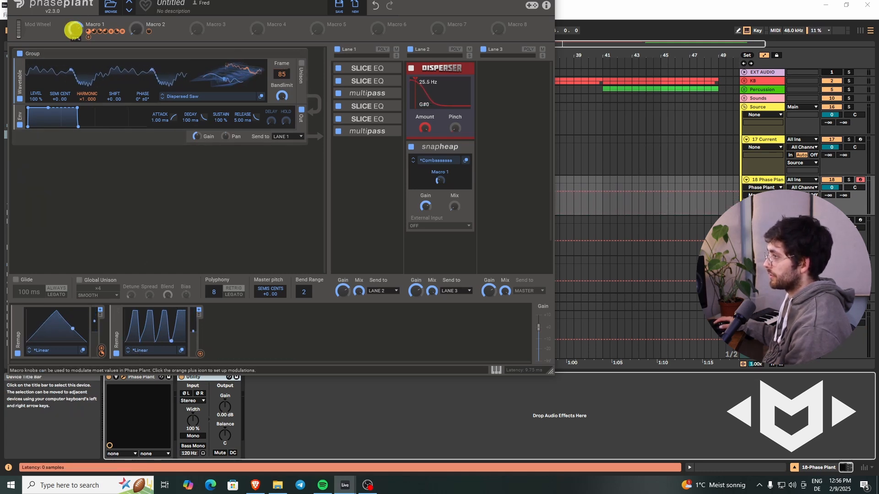
- Assign the second Remap to the Snap Heap's Mix and Macro 1 negatively to the Snap Heap's own Macro 1, and sweep Macro 1 fully up
click(200, 354)
click(455, 214)
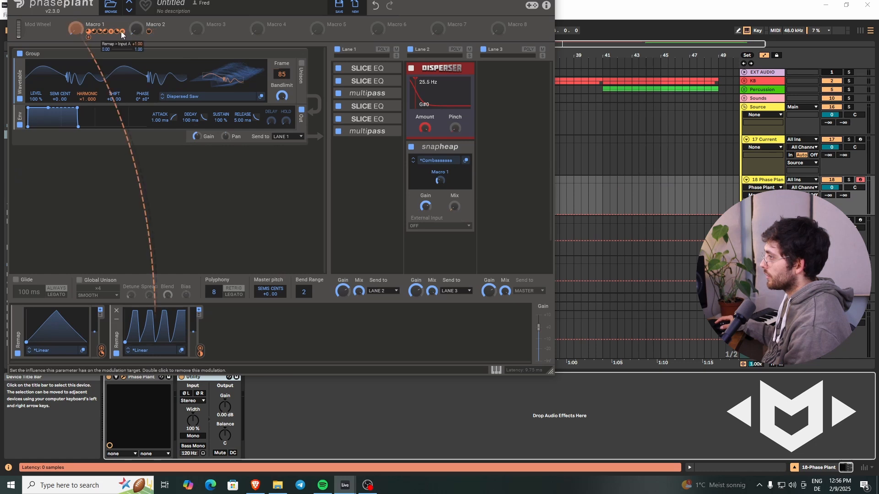
click(77, 38)
drag(87, 37, 438, 187)
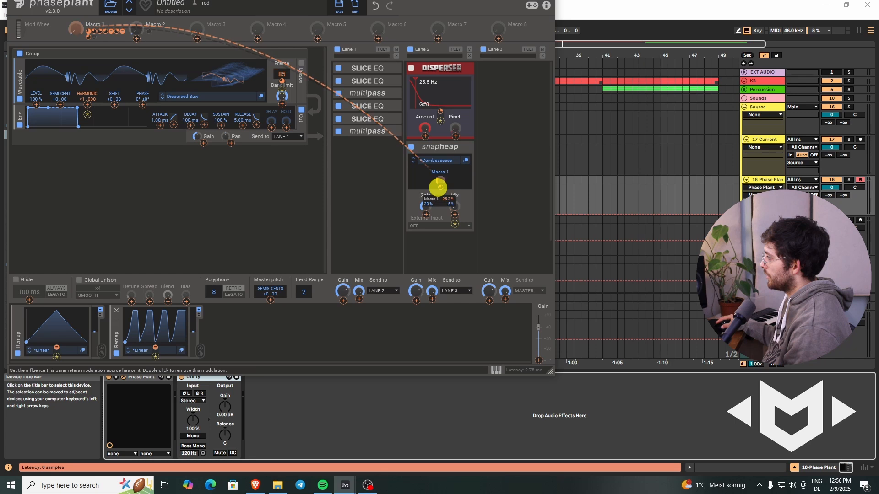
drag(438, 187, 438, 187)
click(436, 177)
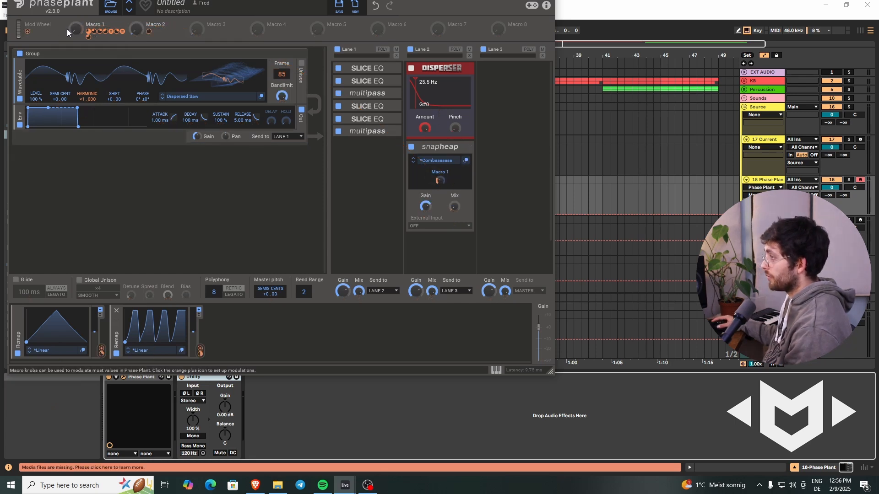
mouse_move(78, 32)
mouse_down()
mouse_move(77, 21)
mouse_move(78, 34)
mouse_up()
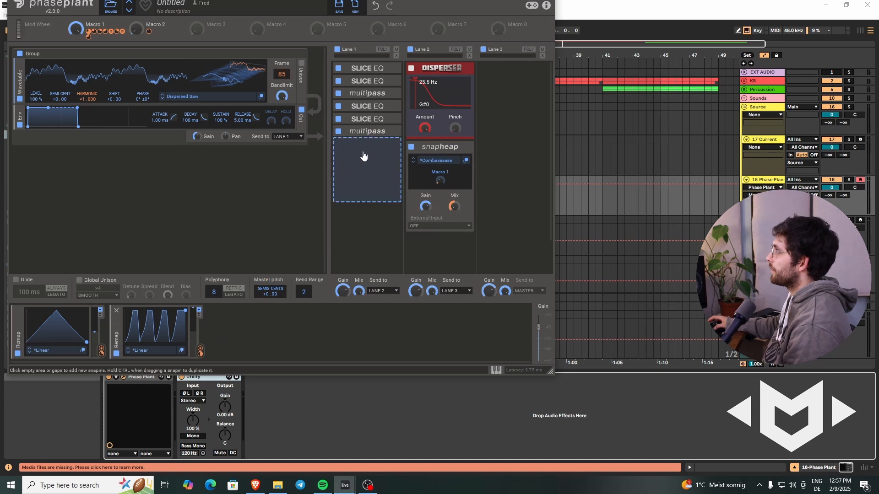
- Add a Multipass with the N.O.T.T. preset after the Snap Heap in Lane 2, and duplicate it below
click(451, 104)
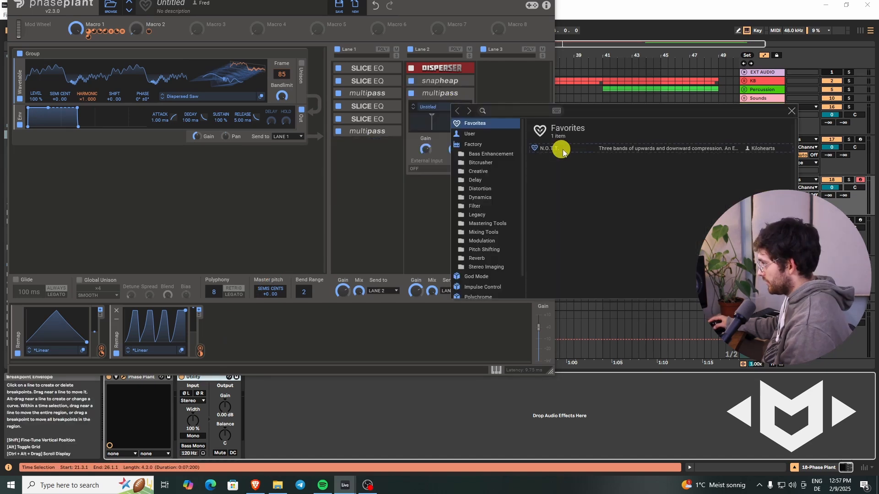
double_click(563, 153)
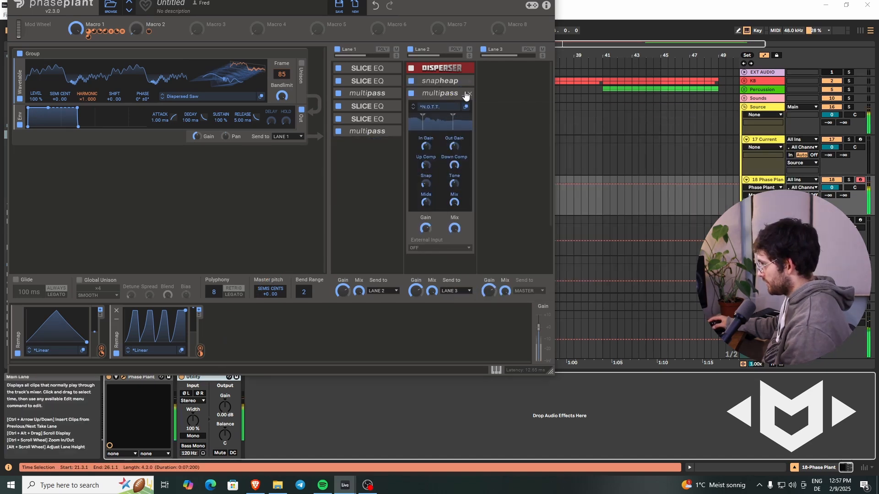
drag(440, 90, 442, 109)
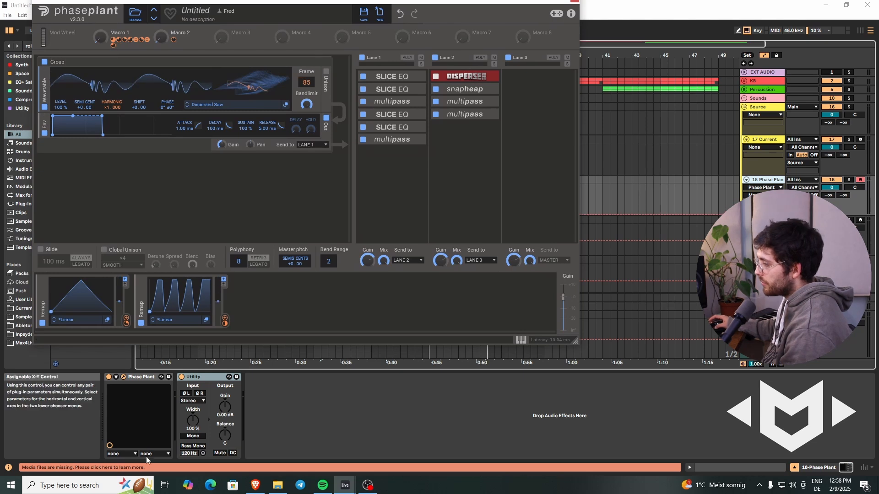
- Assign Macro 1 and Macro 2 to Phase Plant's X-Y pad axes, and move the pad to 7% and 47%
click(125, 455)
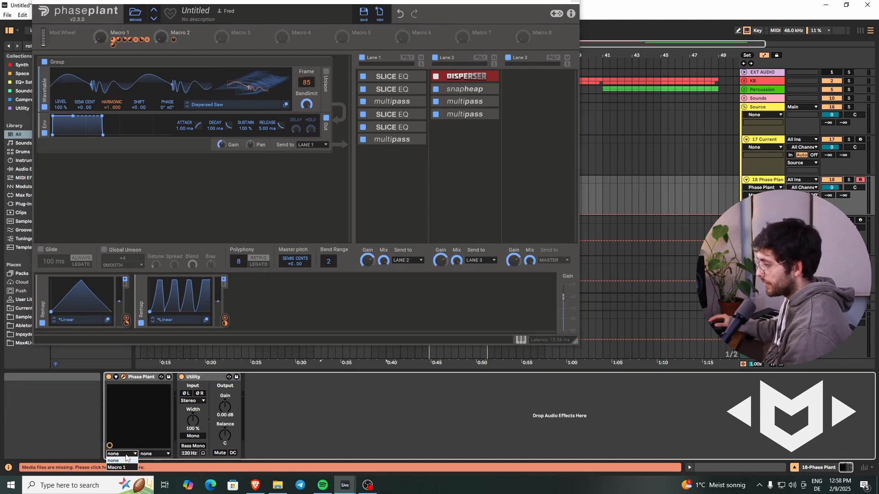
click(123, 468)
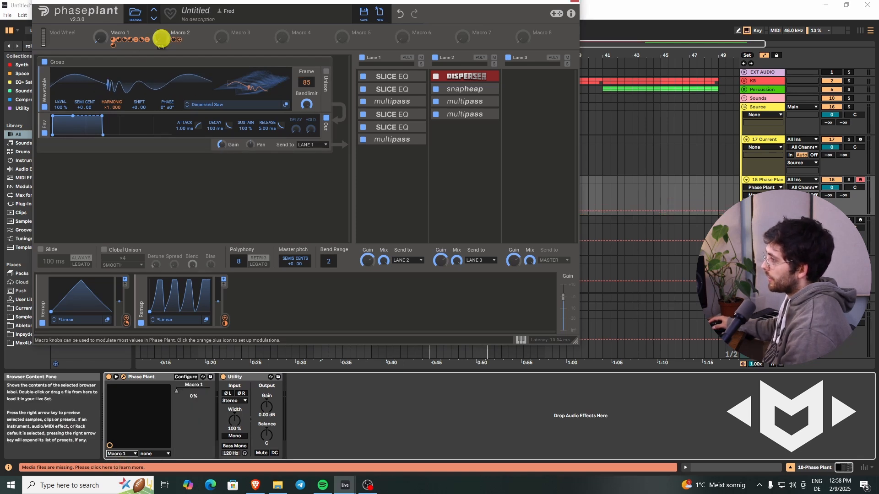
click(155, 452)
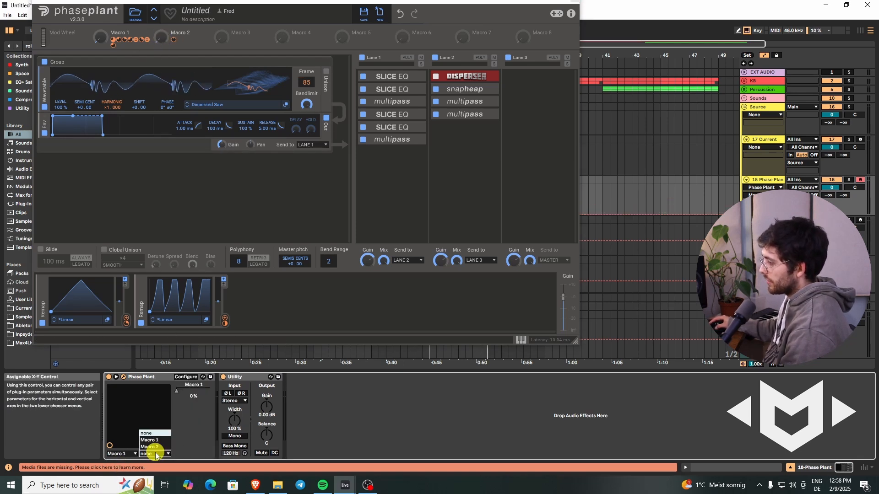
click(158, 443)
drag(109, 445, 114, 418)
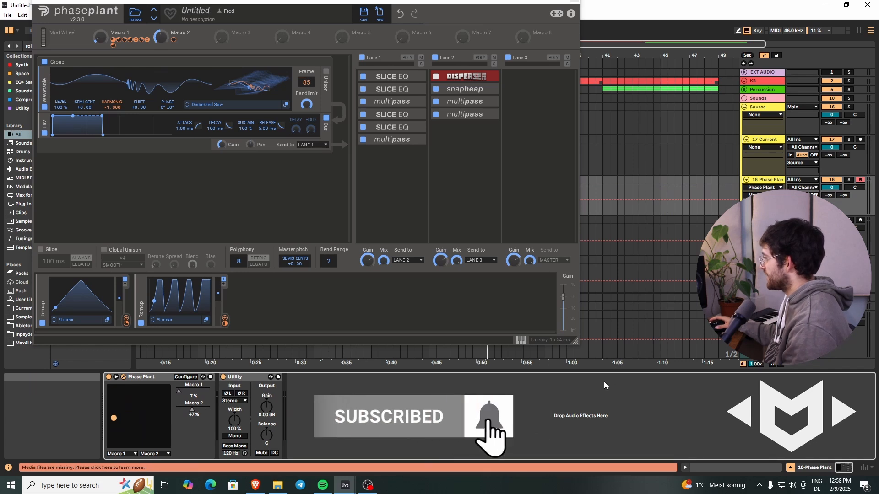
- Search Live's browser for "rolling" and load Rolling Sampler after Utility on the Phase Plant track
click(386, 3)
drag(387, 4, 456, 23)
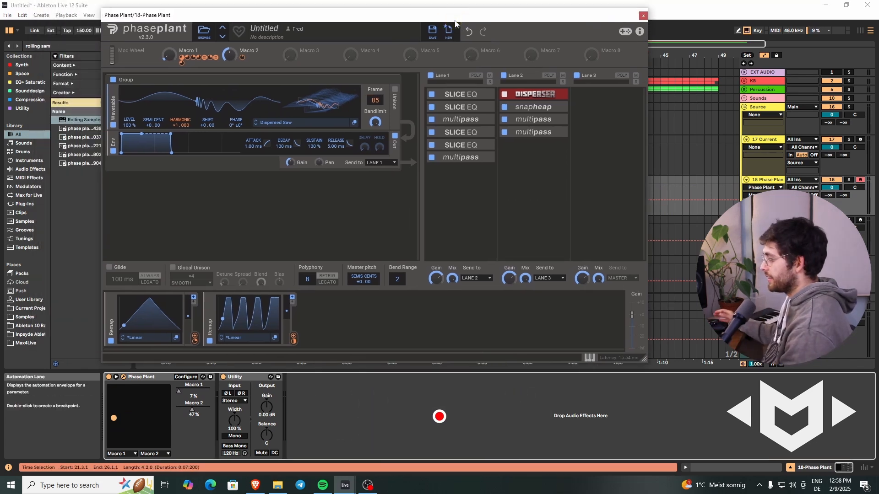
key(BackSpace)
key(BackSpace)
key(BackSpace)
key(BackSpace)
key(BackSpace)
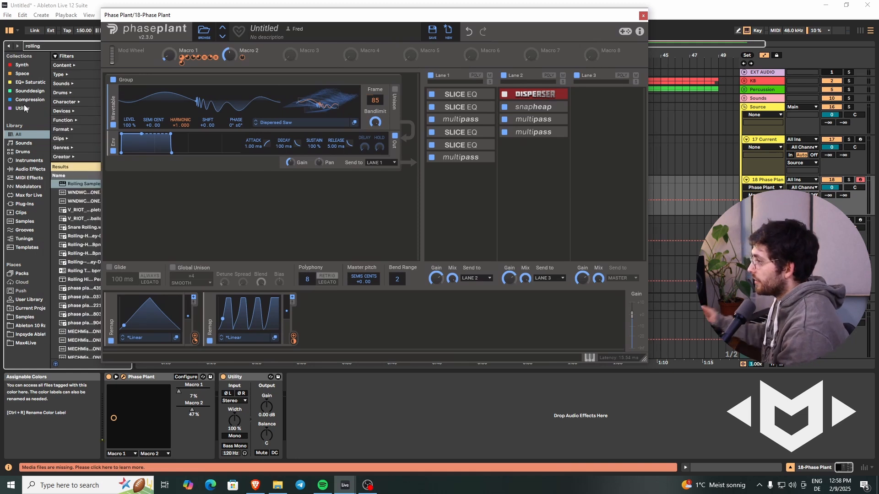
click(74, 184)
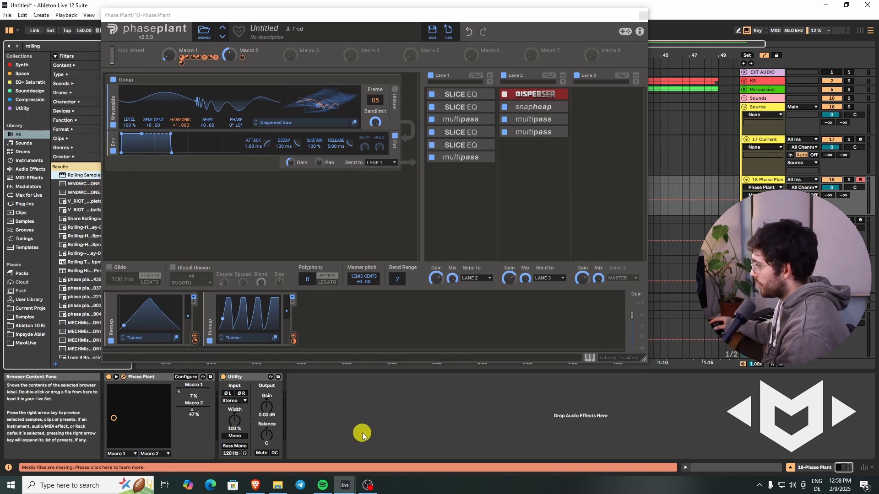
double_click(78, 178)
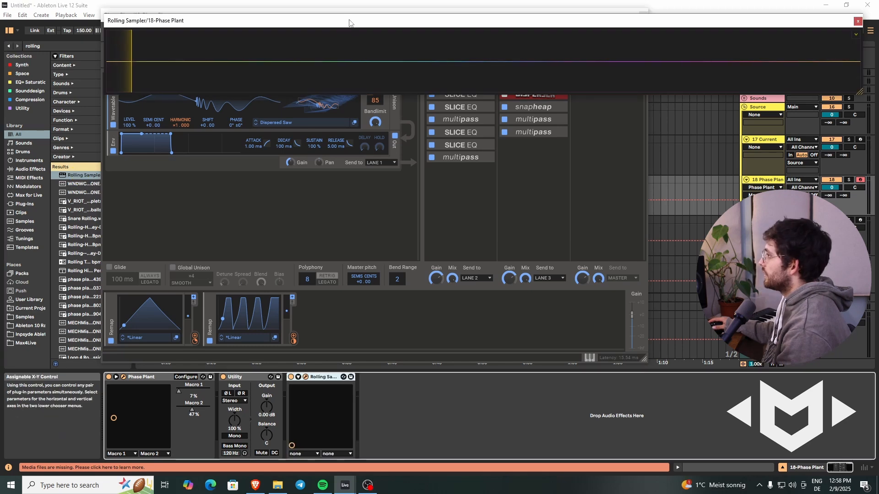
- Arrange the two plugin windows clear of the X-Y pad, and record a sweep ending at Macro 1 100% and Macro 2 0%
drag(350, 19, 385, 52)
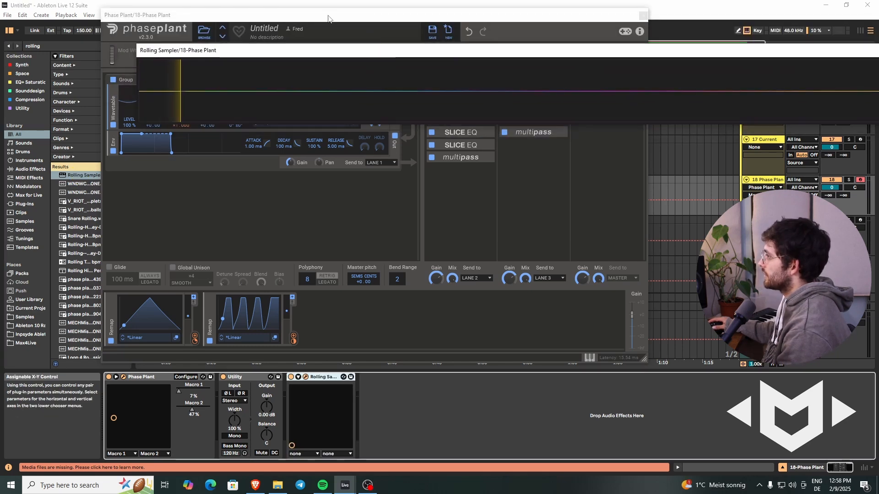
drag(328, 16, 261, 87)
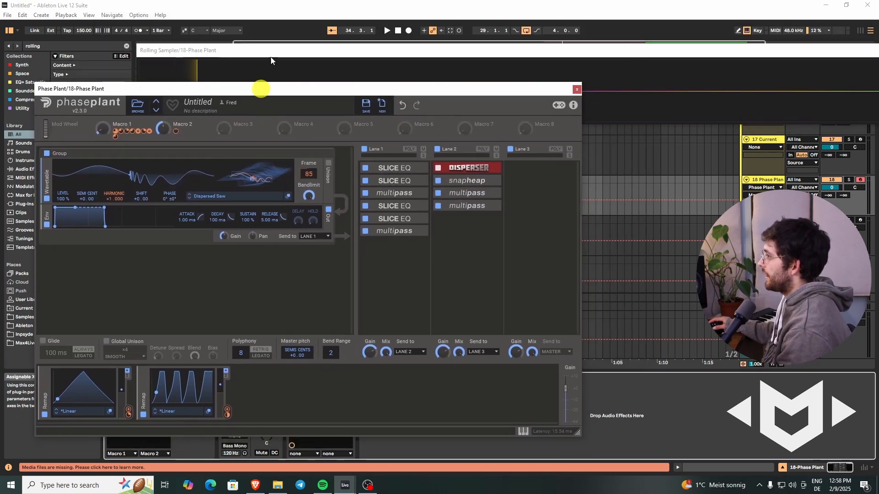
drag(261, 50, 261, 26)
click(45, 87)
drag(45, 87, 6, 33)
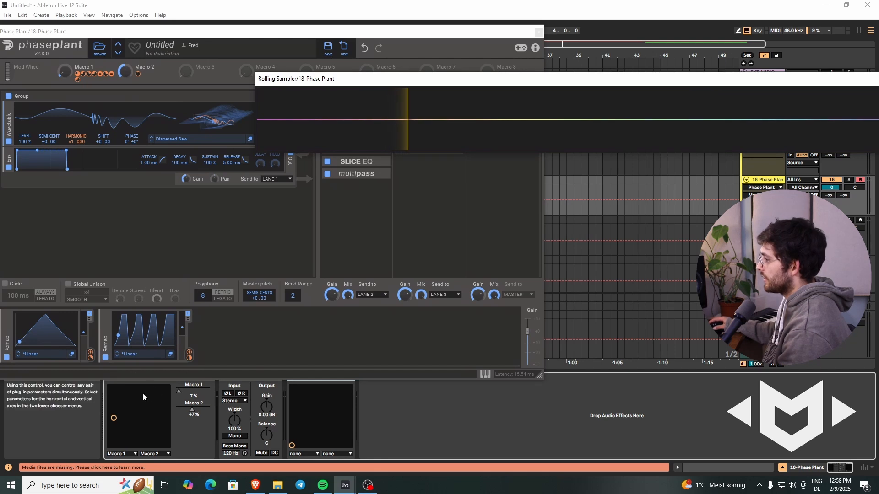
drag(113, 418, 167, 446)
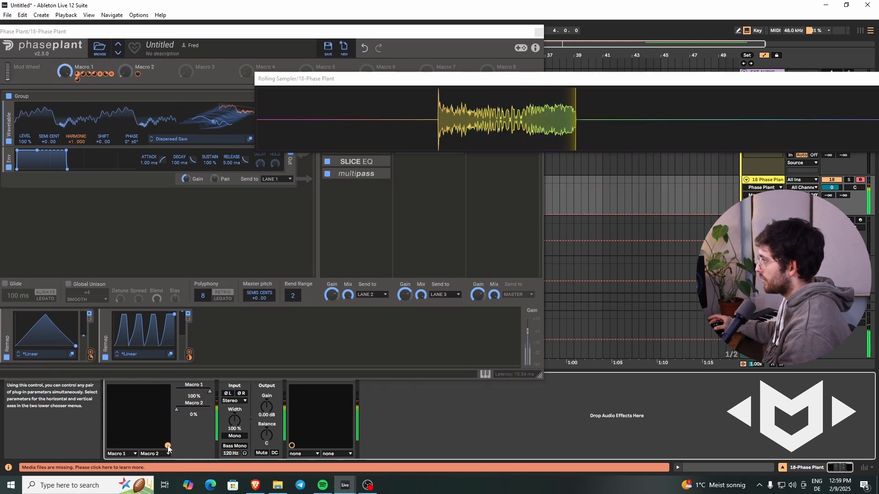
- Load the Rolling Sampler recording into Phase Plant as a Granular Generator sample, and disable the Wavetable group
click(441, 127)
drag(441, 127, 178, 219)
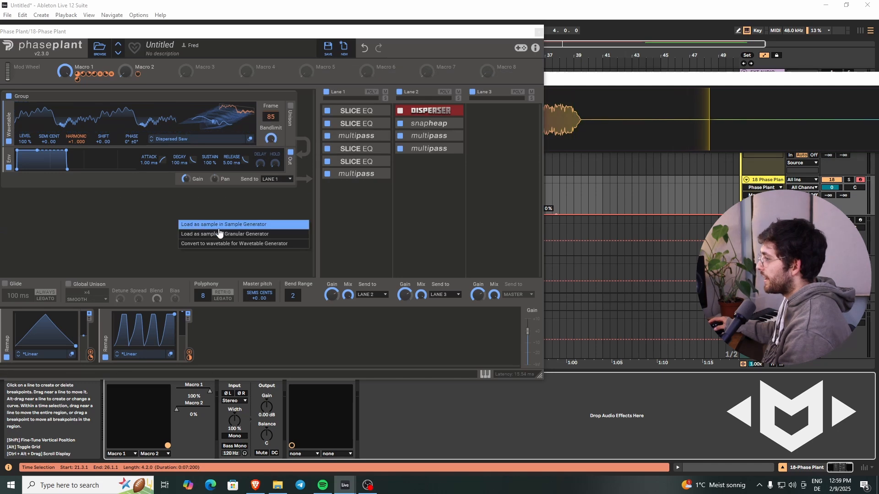
click(231, 232)
scroll(64, 136, up, 2)
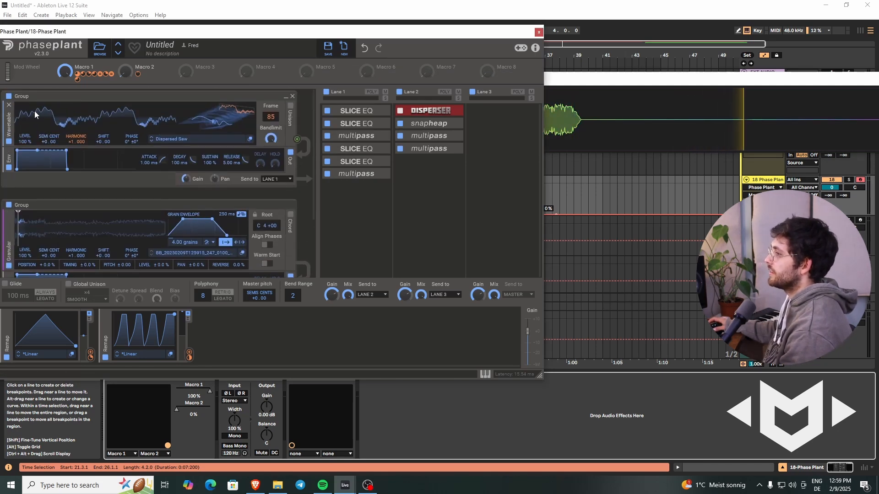
click(8, 97)
- Set the granular density to 0.10 grains with about +2.2 grains of Macro 1 modulation, and move the X-Y pad to 9% and 62%
drag(111, 31, 235, 10)
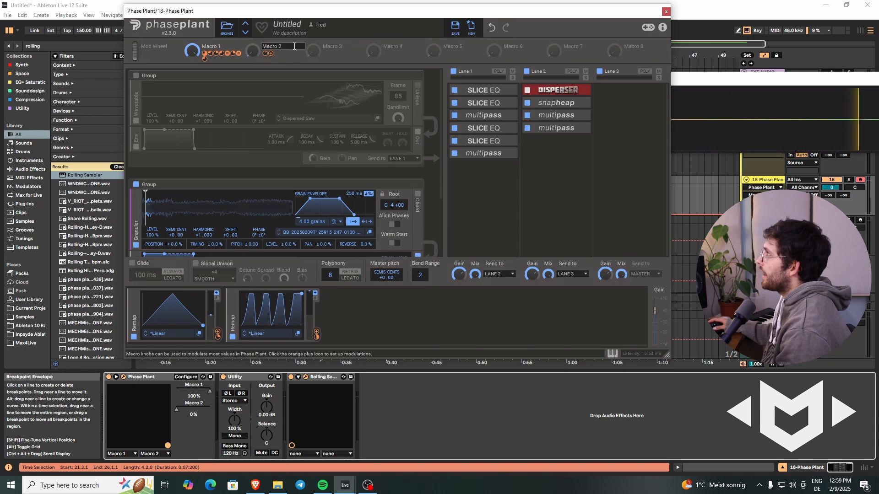
click(293, 47)
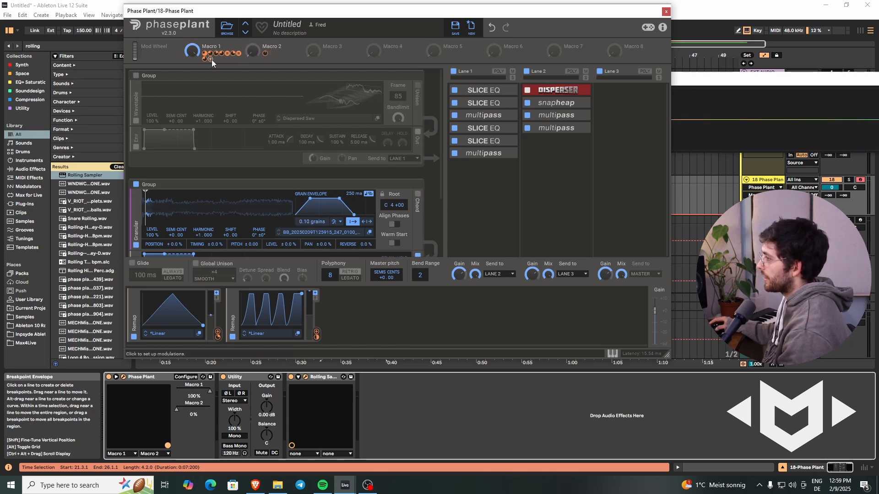
drag(212, 59, 313, 233)
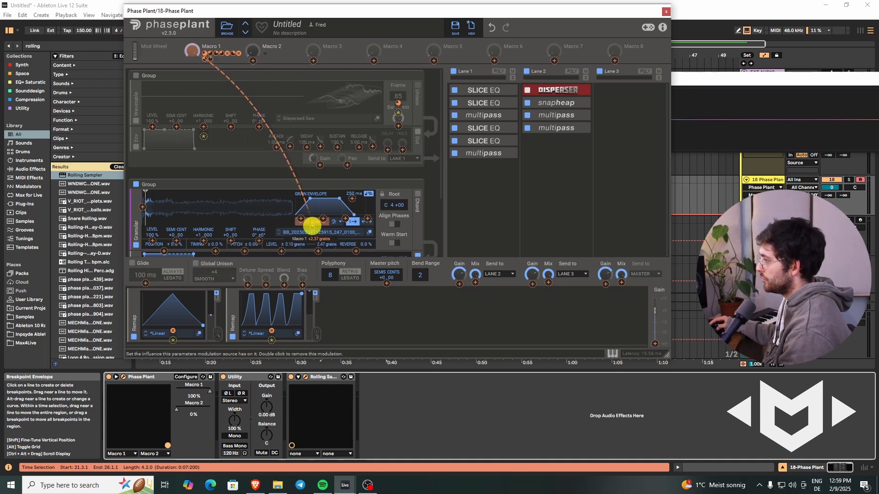
right_click(311, 226)
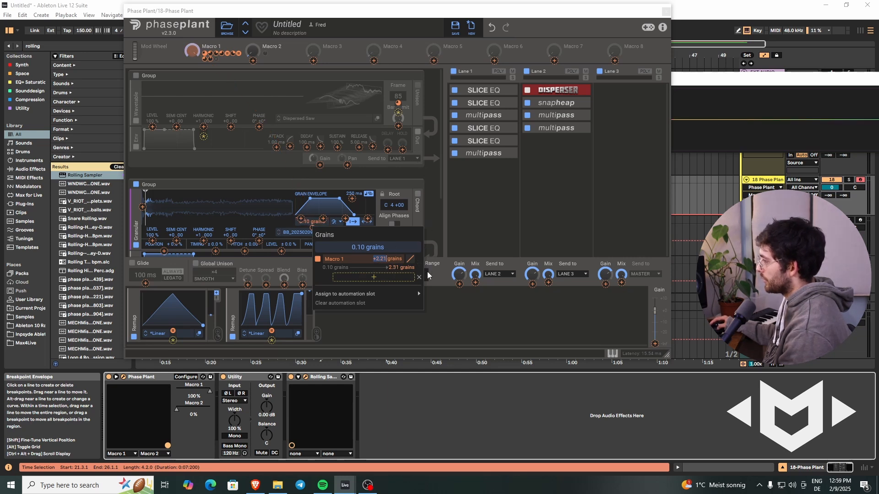
click(465, 215)
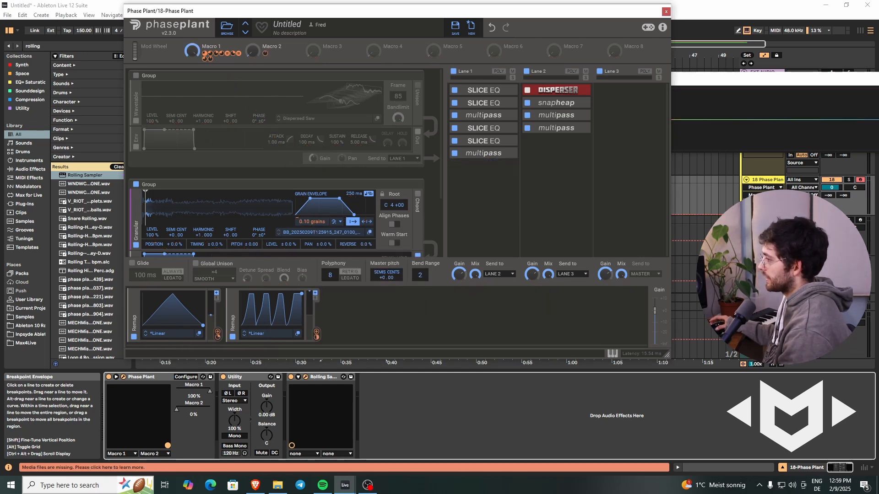
drag(169, 444, 115, 409)
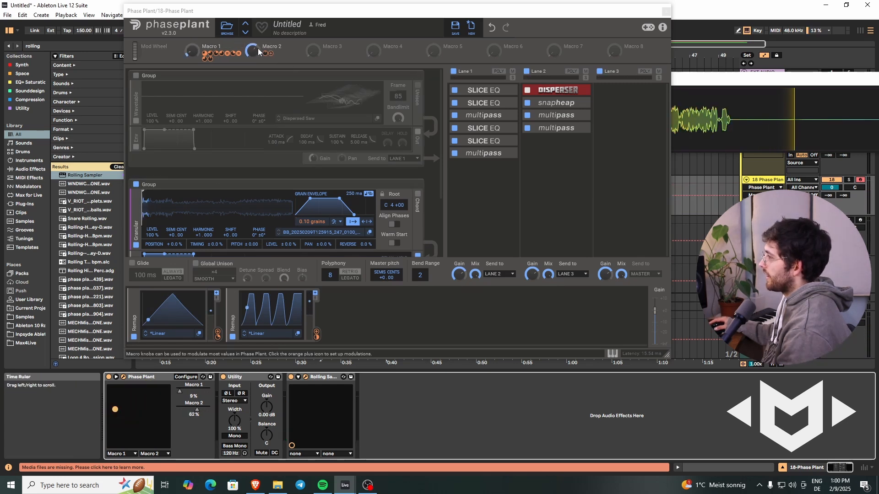
- Set the granular generator's grain length to 16.7 ms, and modulate that length upward with Macro 2
drag(356, 194, 357, 192)
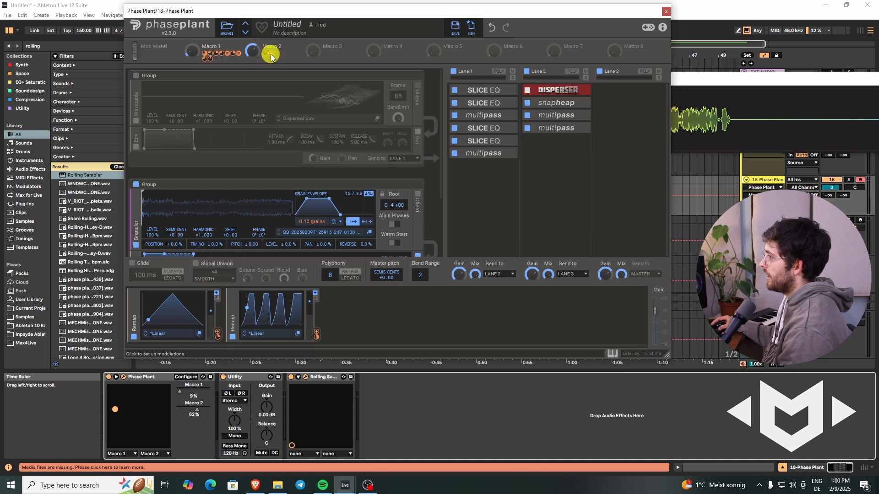
drag(271, 54, 352, 198)
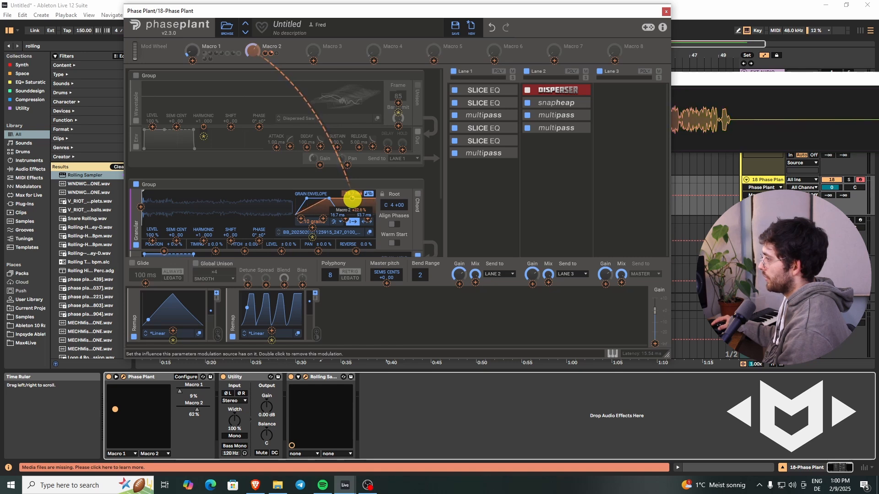
drag(354, 203, 354, 203)
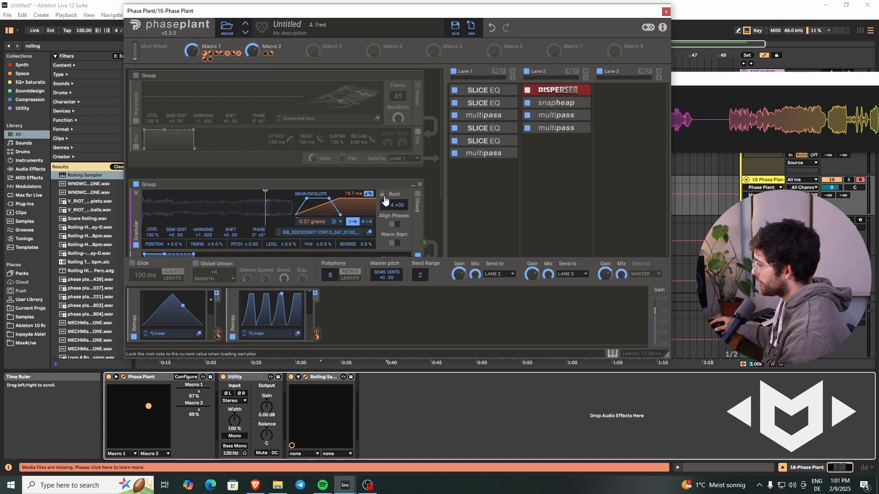
- Set the granular sample's root note to C1, and move the X-Y pad to 92% and 100%
drag(389, 205, 388, 205)
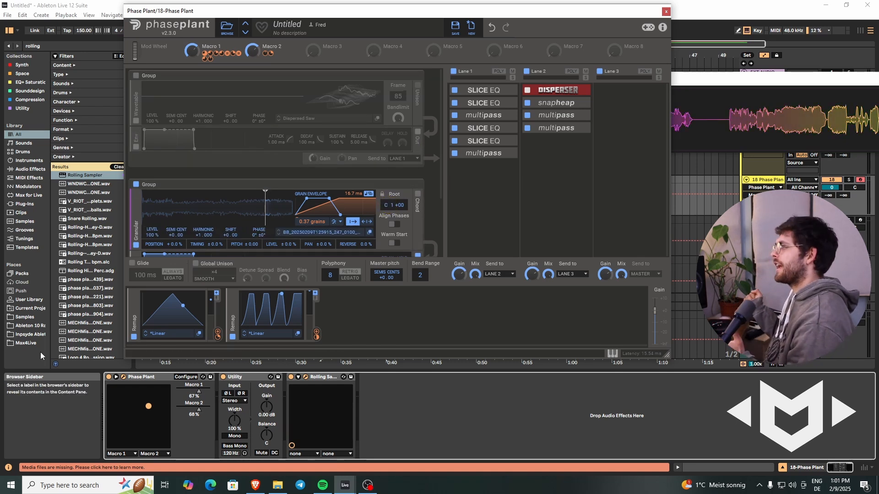
click(386, 206)
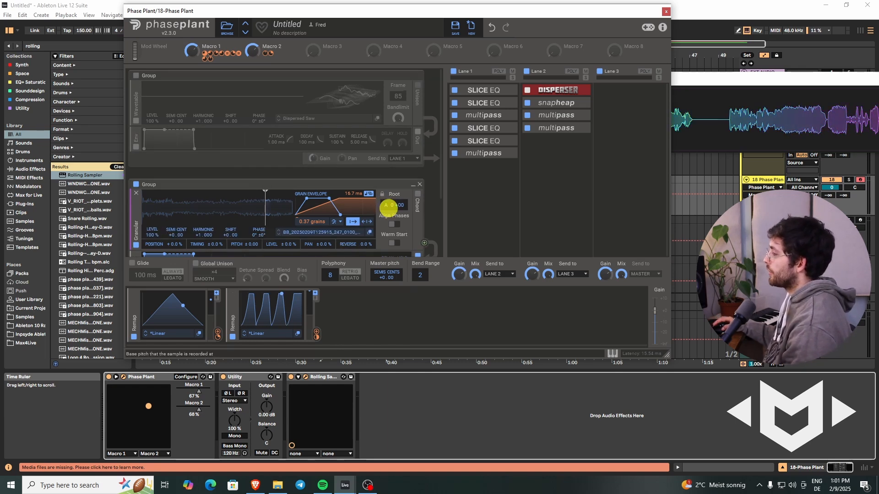
drag(389, 208, 388, 206)
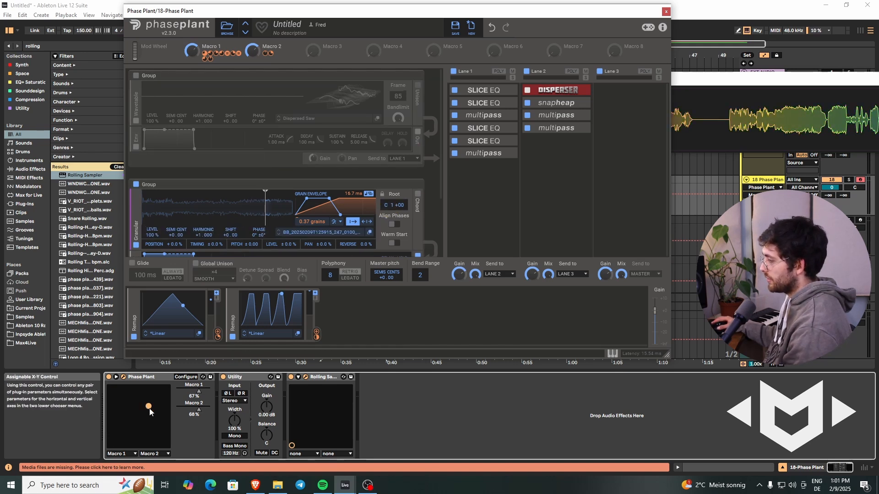
mouse_move(150, 412)
mouse_down()
mouse_move(143, 394)
mouse_move(109, 443)
mouse_move(133, 442)
mouse_move(151, 388)
mouse_move(164, 392)
mouse_move(166, 438)
mouse_move(155, 436)
mouse_move(134, 404)
mouse_up()
drag(118, 401, 149, 379)
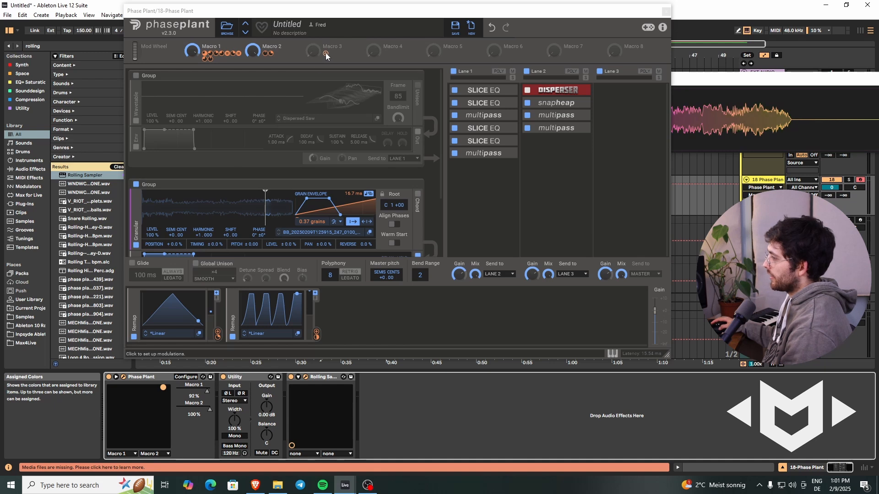
- Route Macro 3 to the granular start position, and MIDI-map Macro 3 to CC 0 on channel 1
click(275, 11)
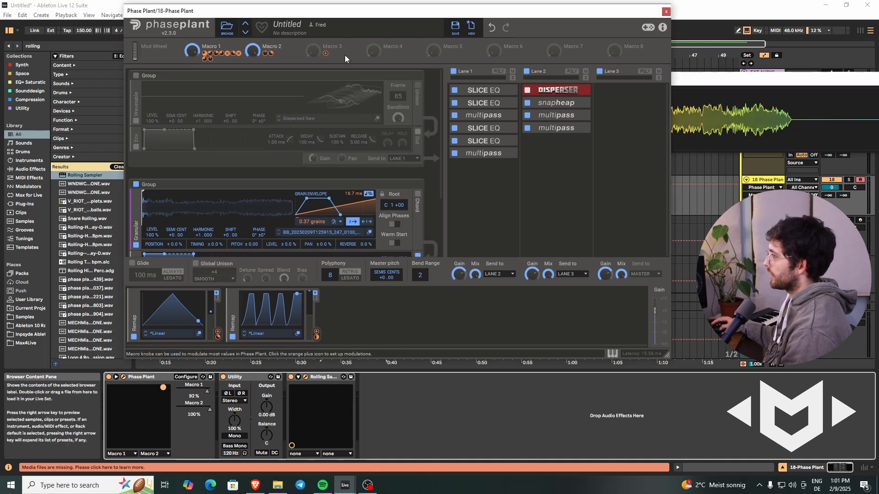
click(327, 54)
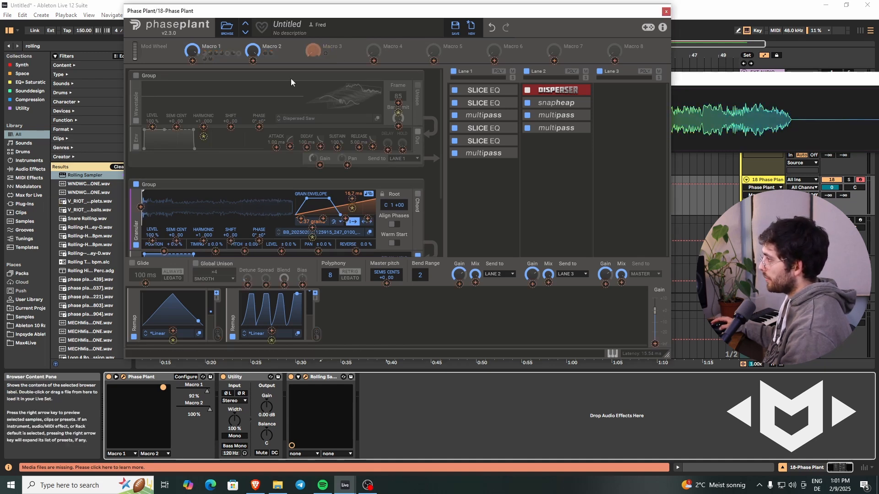
click(141, 206)
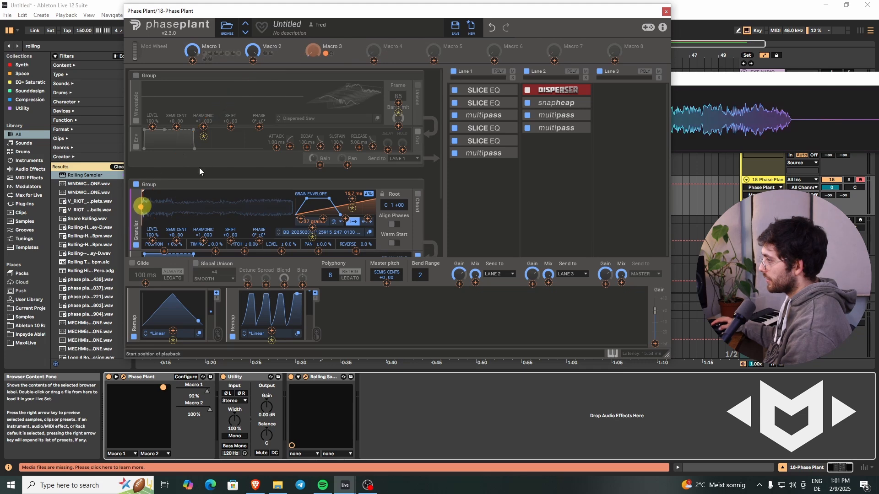
key(ctrl+m)
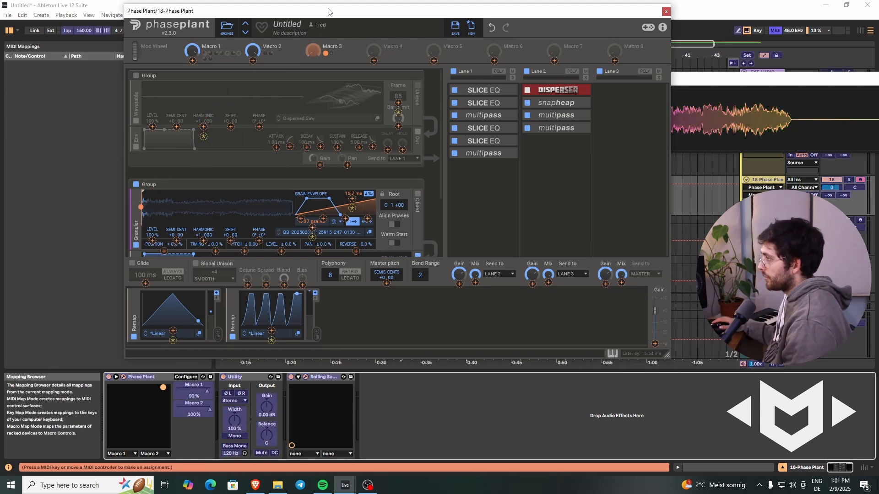
click(319, 53)
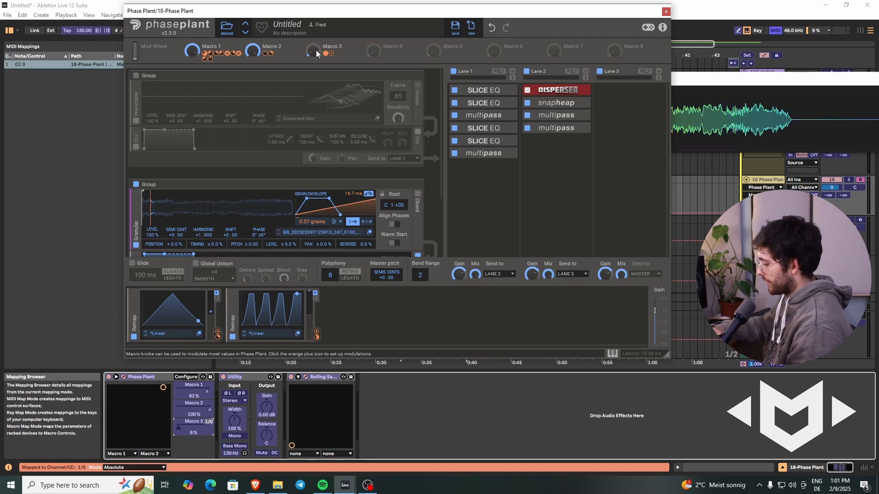
key(ctrl+m)
- Hide the plugin windows, and add a C0 note to the Phase Plant track's MIDI clip, extended across the clip with Legato
key(ctrl+alt+p)
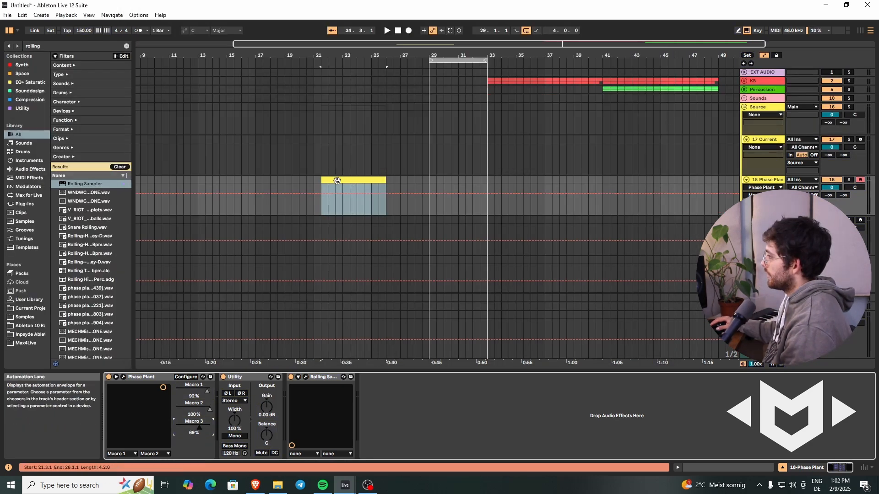
double_click(337, 180)
scroll(339, 428, down, 2)
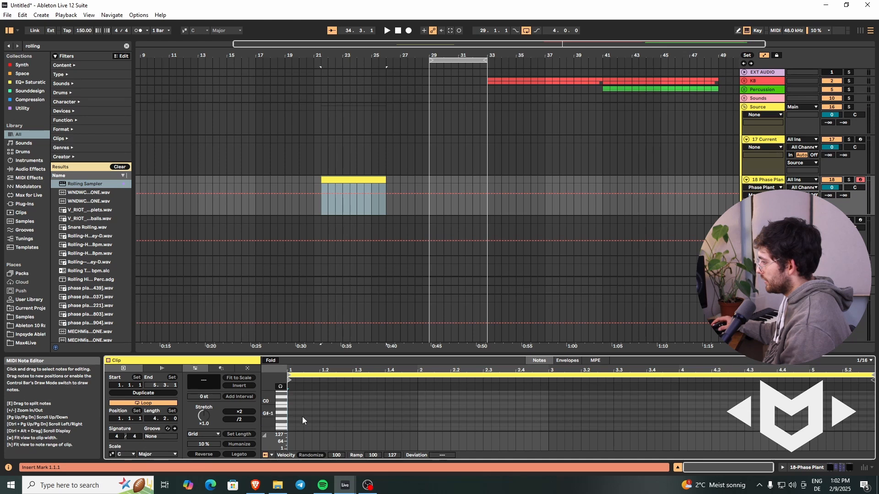
double_click(291, 403)
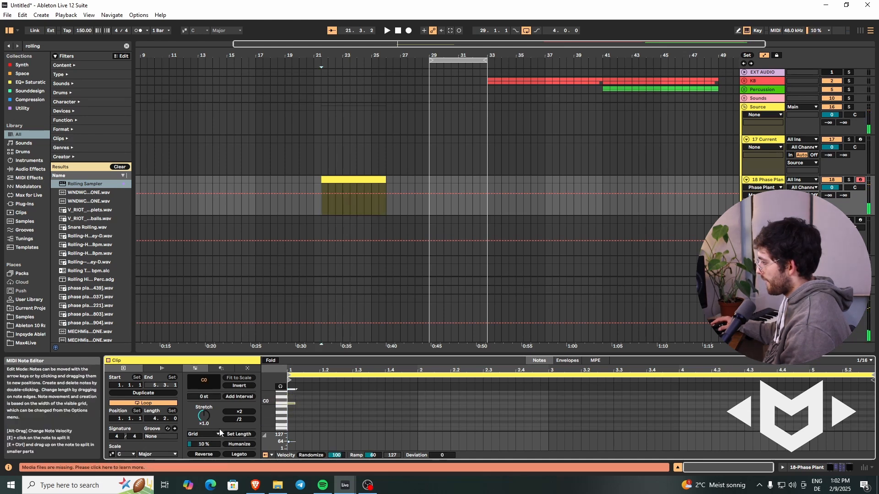
click(237, 454)
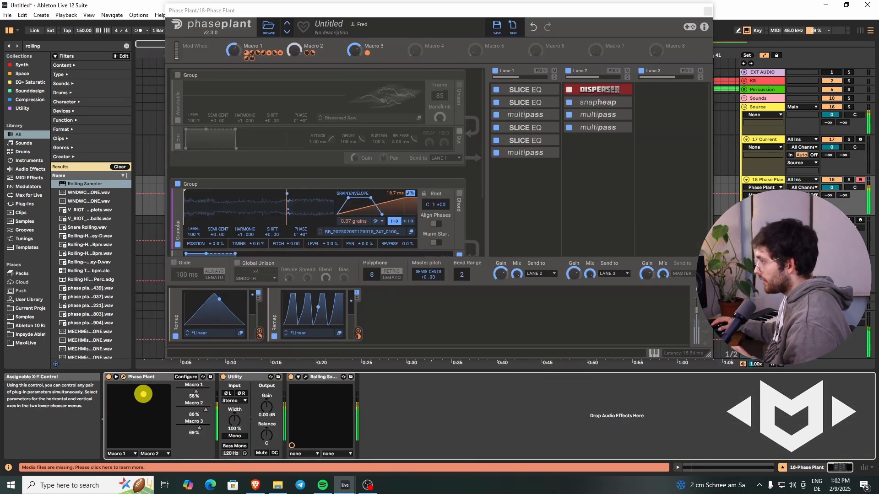
- Adjust the granular group's gain while sweeping the X-Y pad during playback, ending at Macro 1 3% and Macro 2 100%
drag(142, 393, 130, 423)
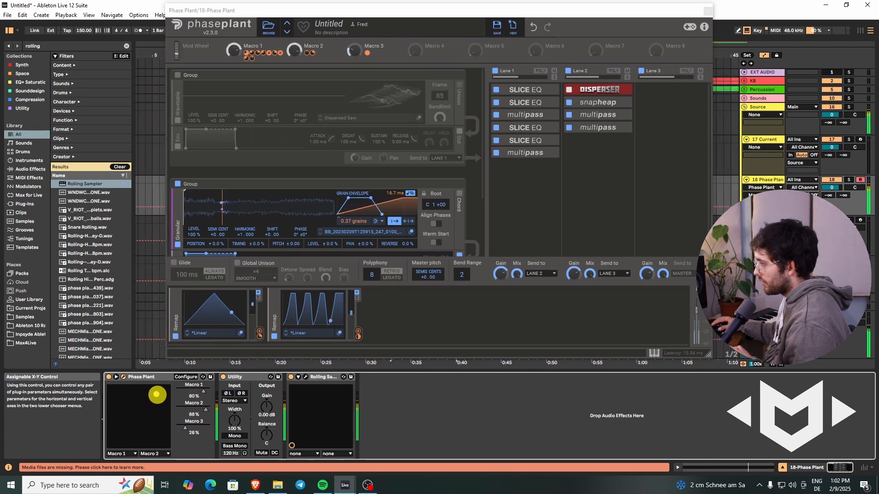
drag(160, 430, 149, 404)
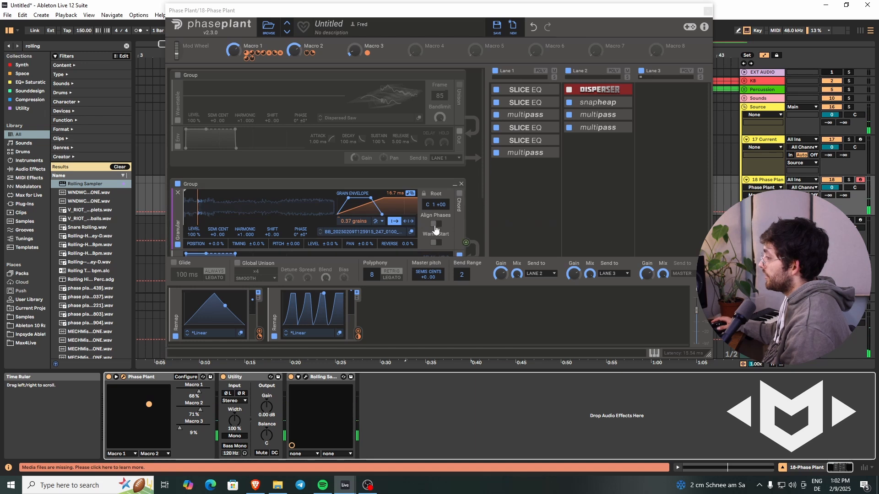
scroll(428, 232, down, 2)
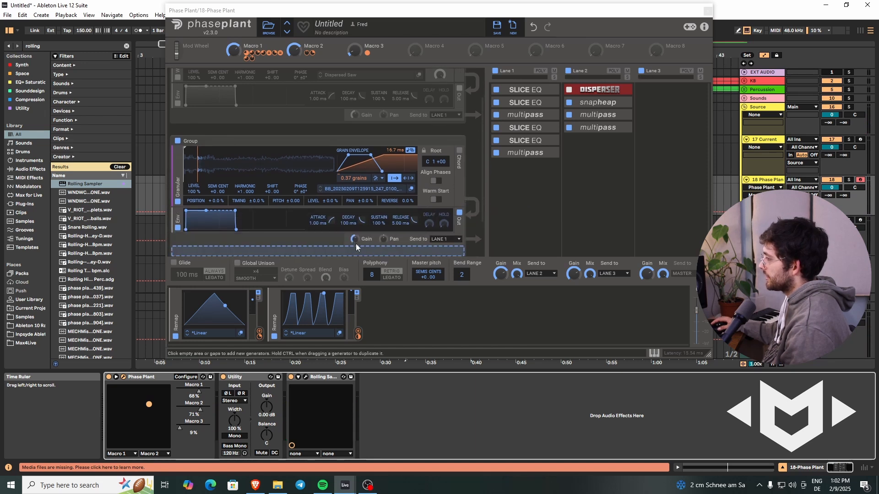
click(355, 238)
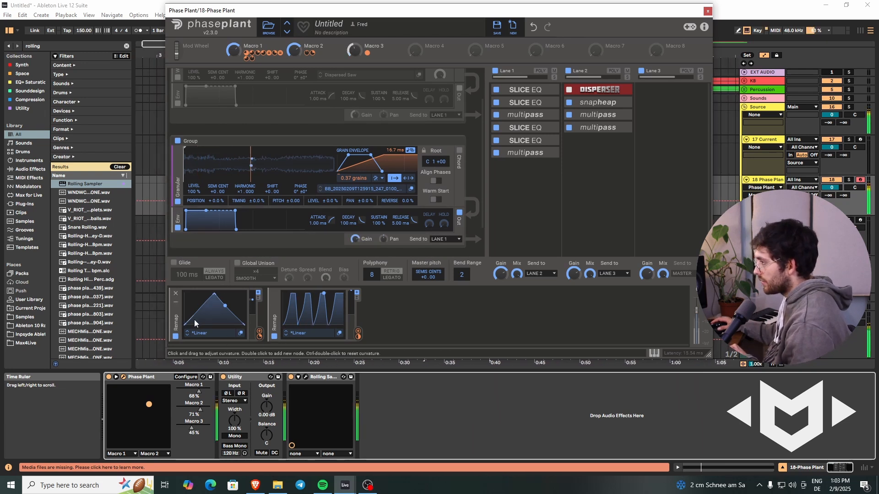
drag(148, 398, 112, 388)
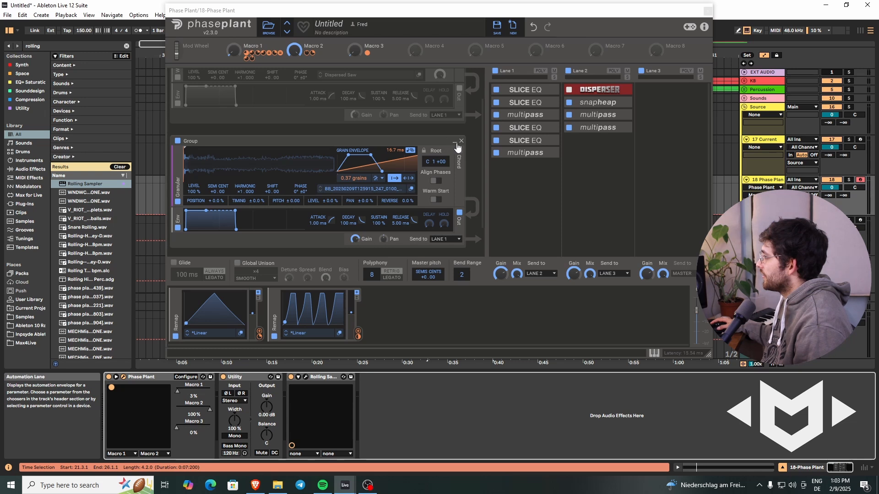
- Collapse and disable the Granular group, and add a new Wavetable generator in the empty space below it
click(455, 143)
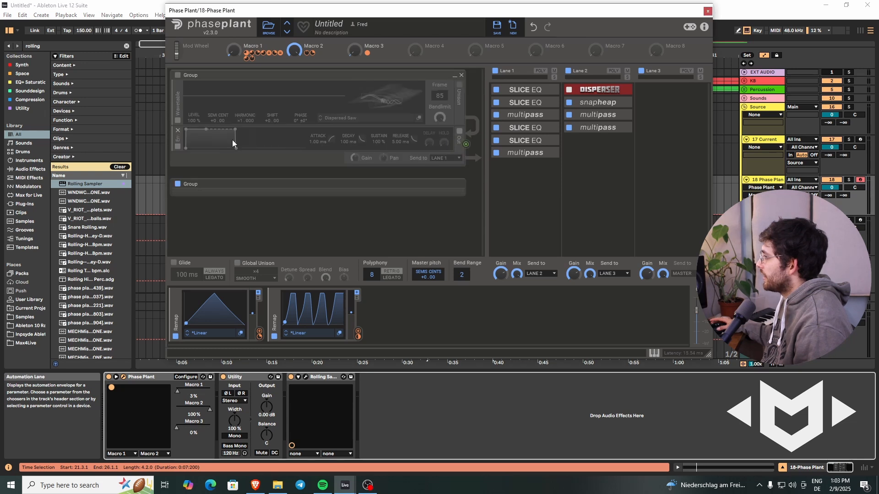
click(177, 184)
click(254, 220)
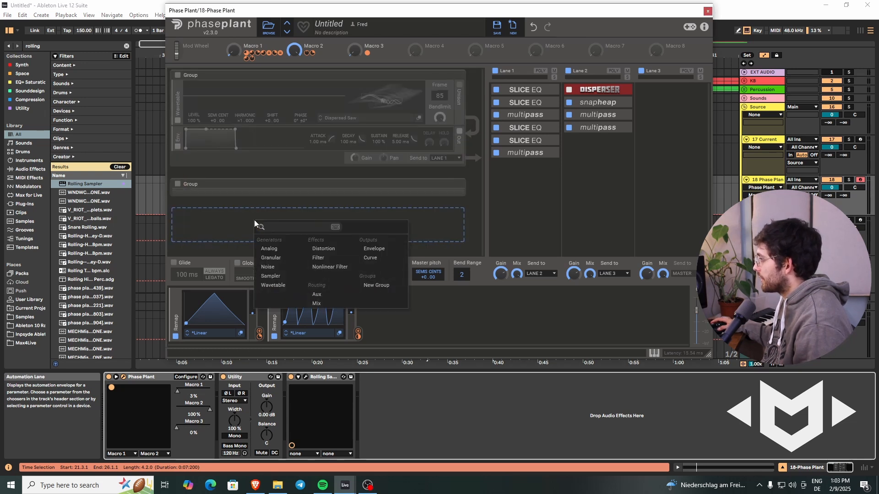
click(275, 286)
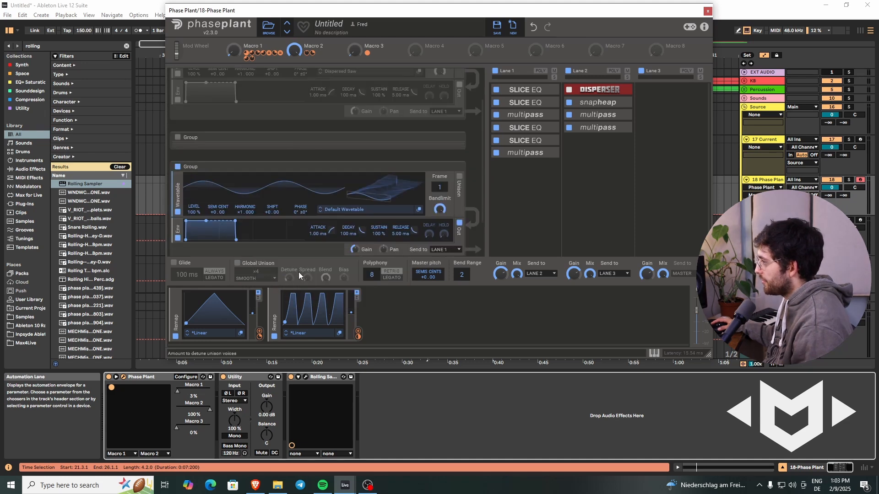
- Load the Uncanny Valley wavetable from the factory Vocals folder into the new generator, and disable effect Lanes 1 and 2
click(337, 209)
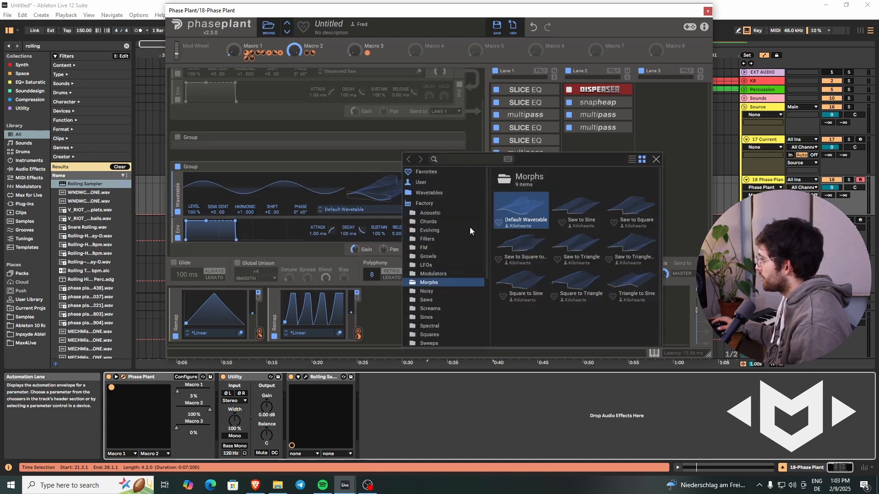
scroll(456, 258, down, 3)
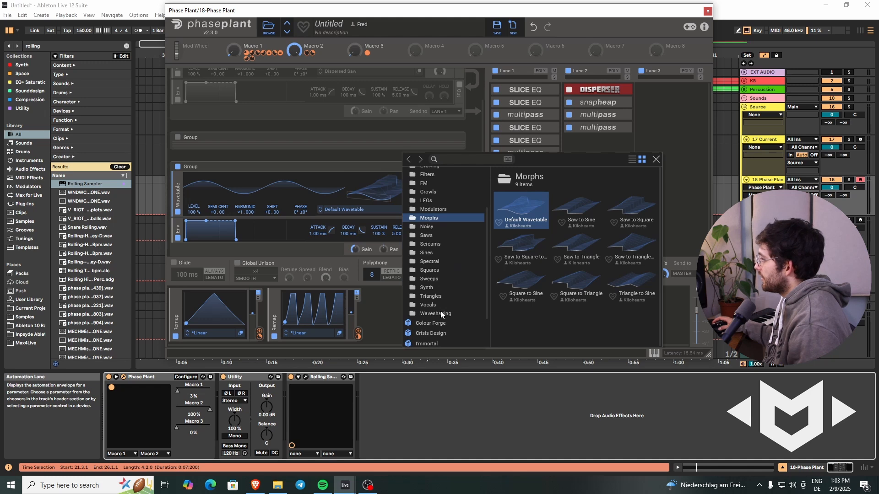
click(434, 304)
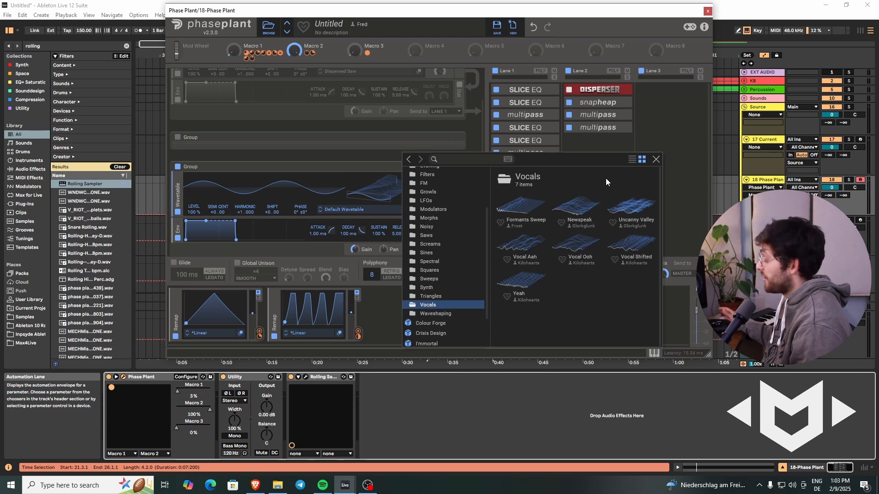
double_click(627, 204)
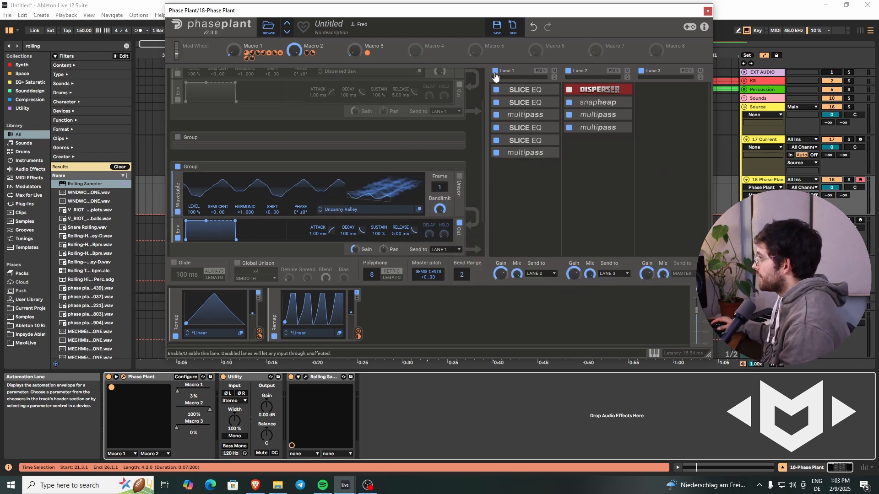
click(495, 71)
click(568, 71)
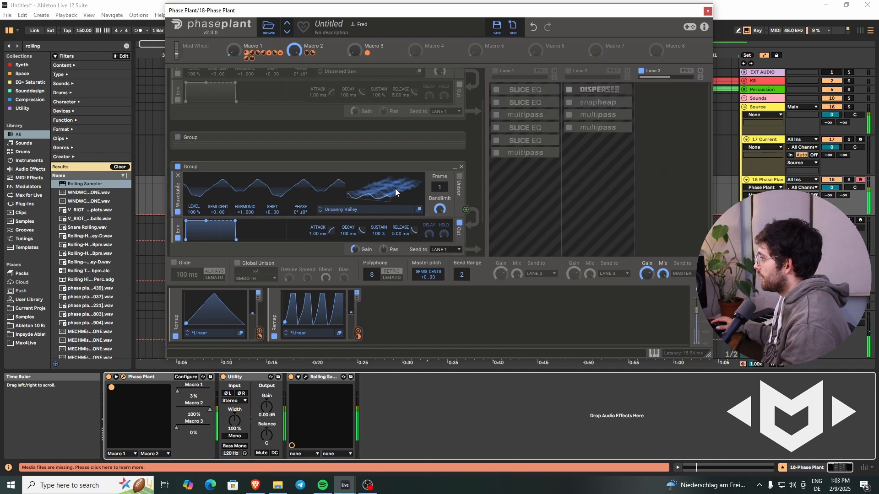
- Sweep the Uncanny Valley wavetable's frame position, ending back at frame 1, and re-enable effect Lanes 1 and 2
drag(395, 192, 357, 212)
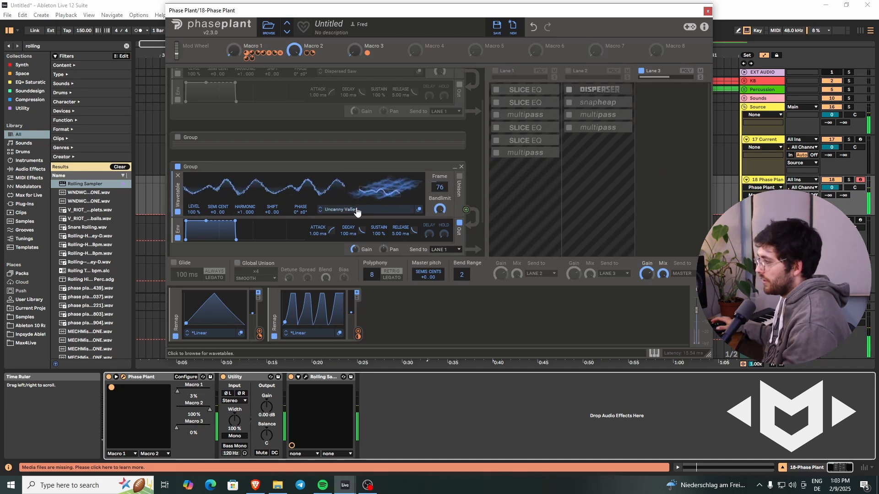
drag(393, 174, 392, 190)
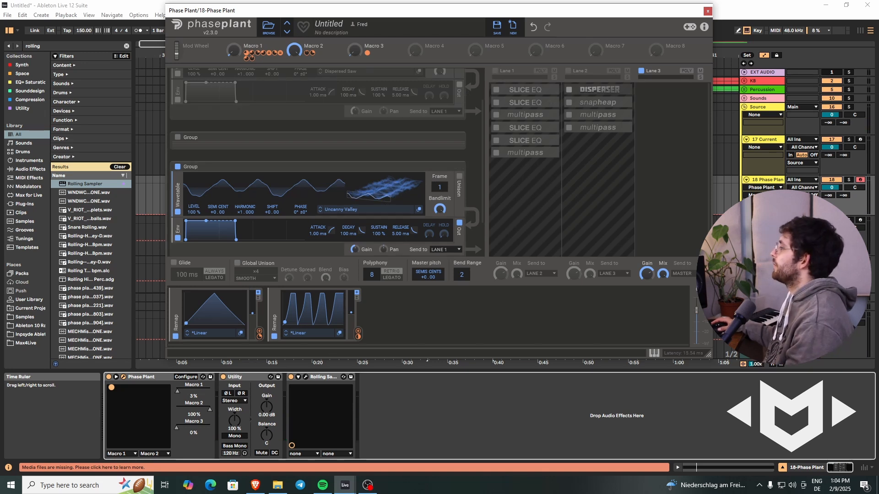
click(496, 72)
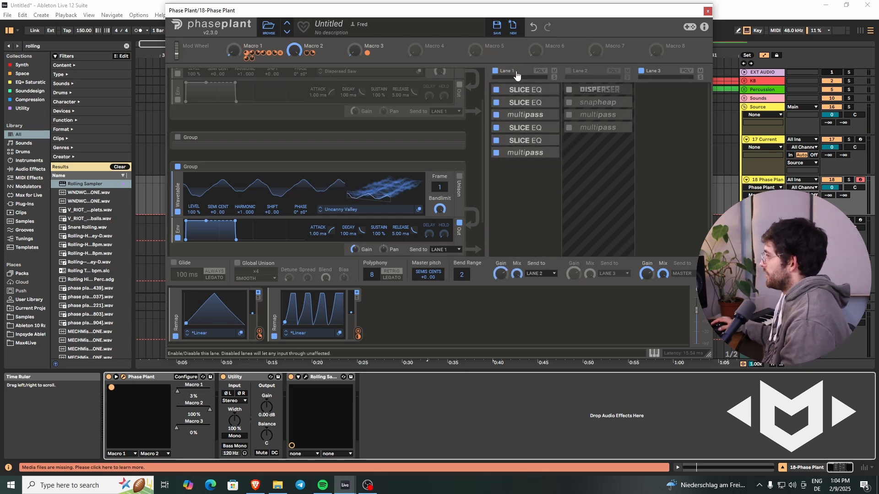
click(568, 72)
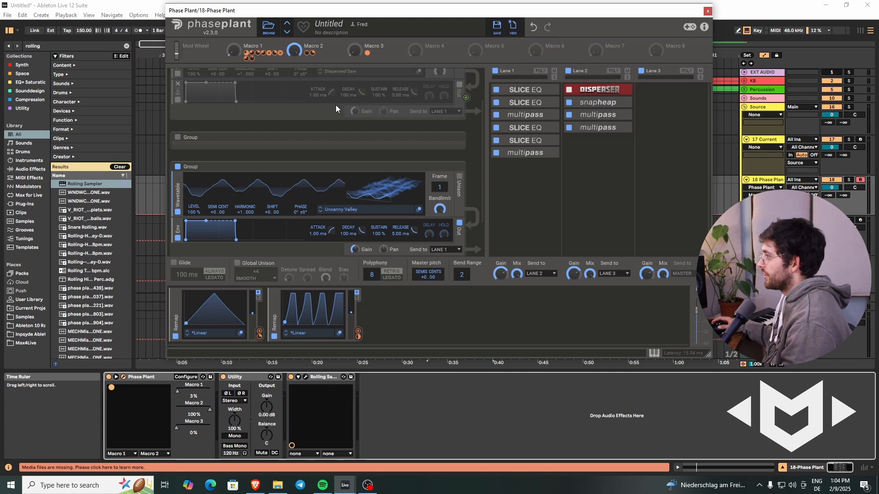
- Modulate the wavetable's frame with Macro 2 and sweep the X-Y pad during playback, ending at Macro 1 61% and Macro 2 46%
drag(232, 51, 232, 57)
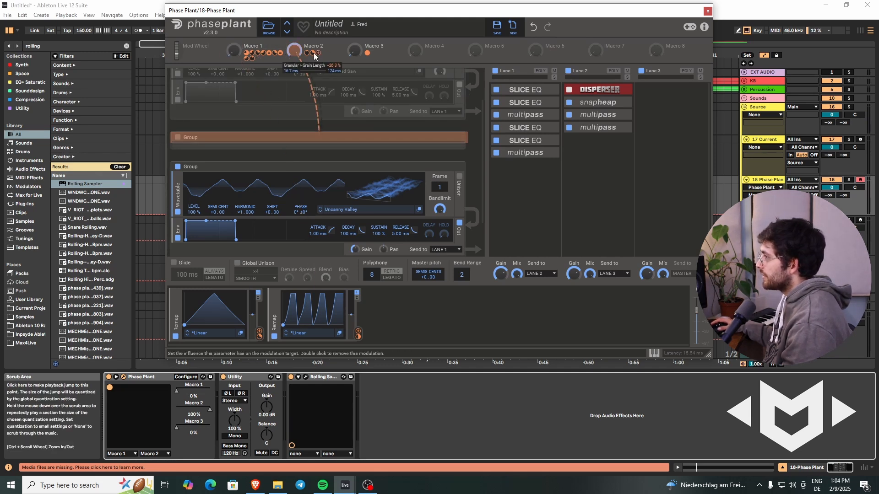
drag(317, 54, 441, 197)
click(214, 56)
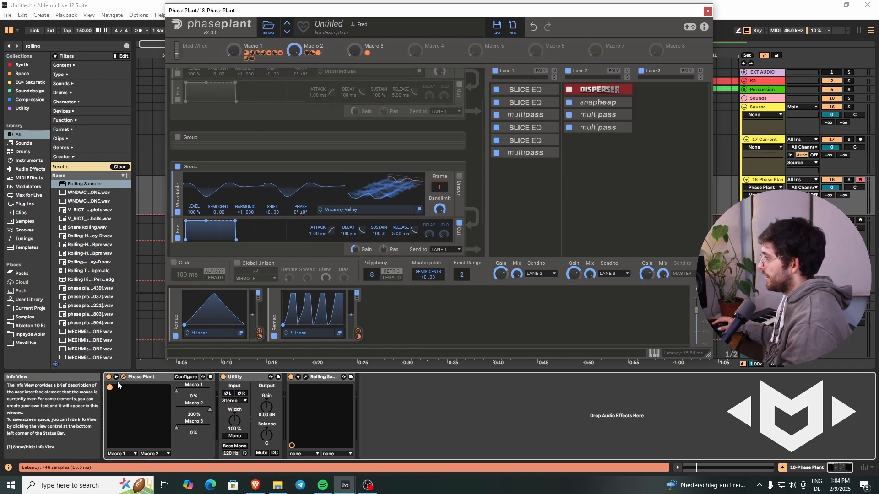
drag(109, 388, 153, 414)
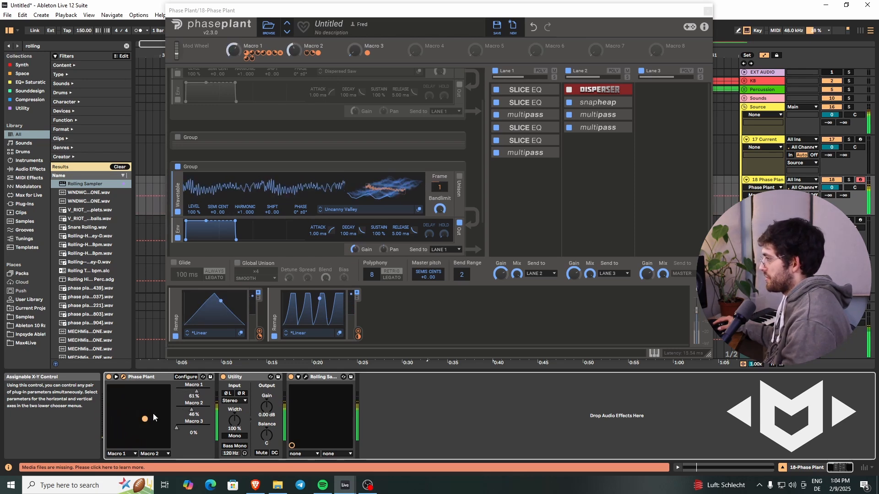